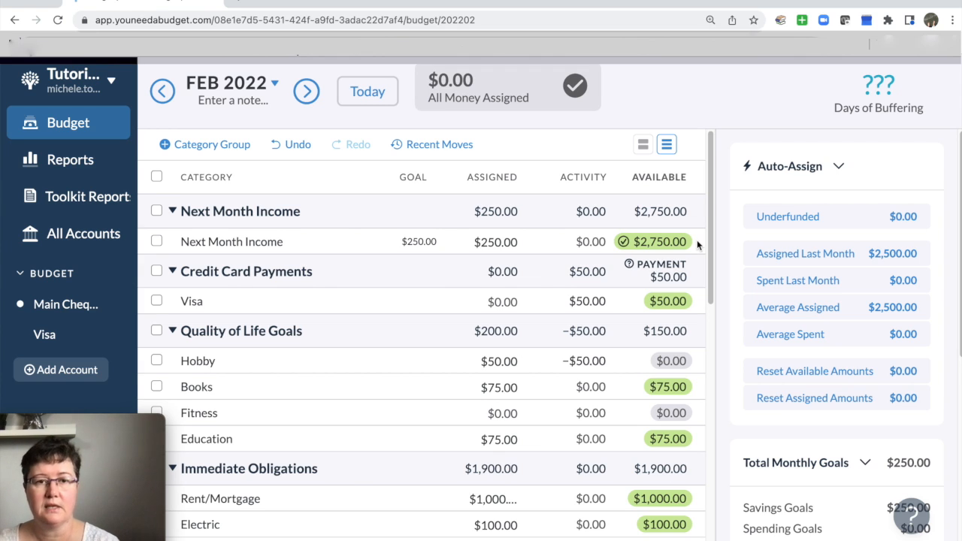
In the April 2022 budget, set the assigned amount of the Next Month Income category to -3000
{"action": "left_click", "coordinate": [304, 92]}
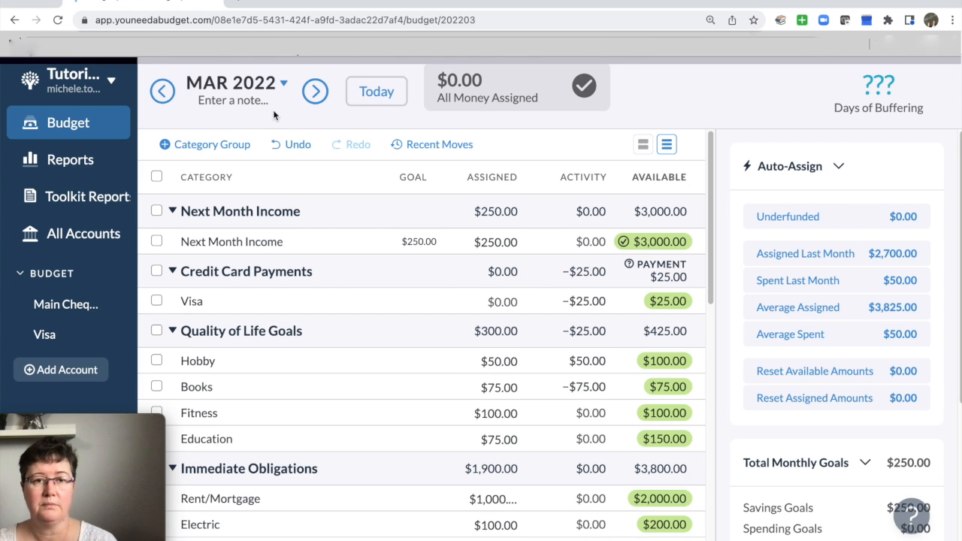
{"action": "left_click", "coordinate": [315, 91]}
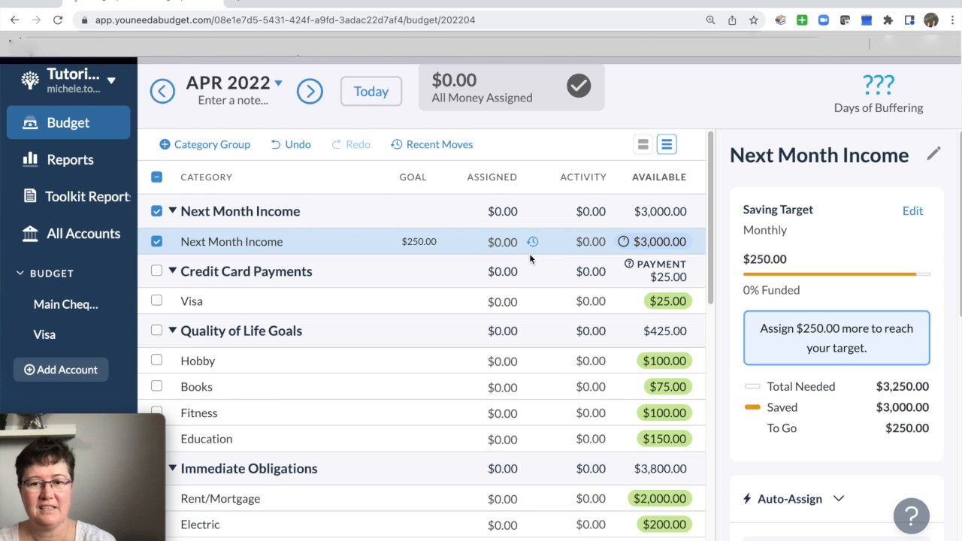
{"action": "left_click", "coordinate": [157, 242]}
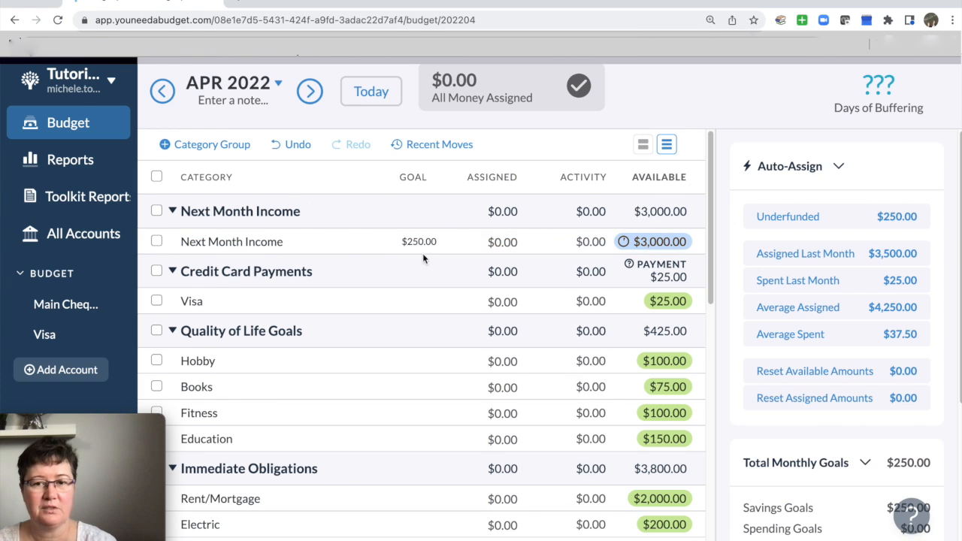
{"action": "left_click", "coordinate": [508, 241]}
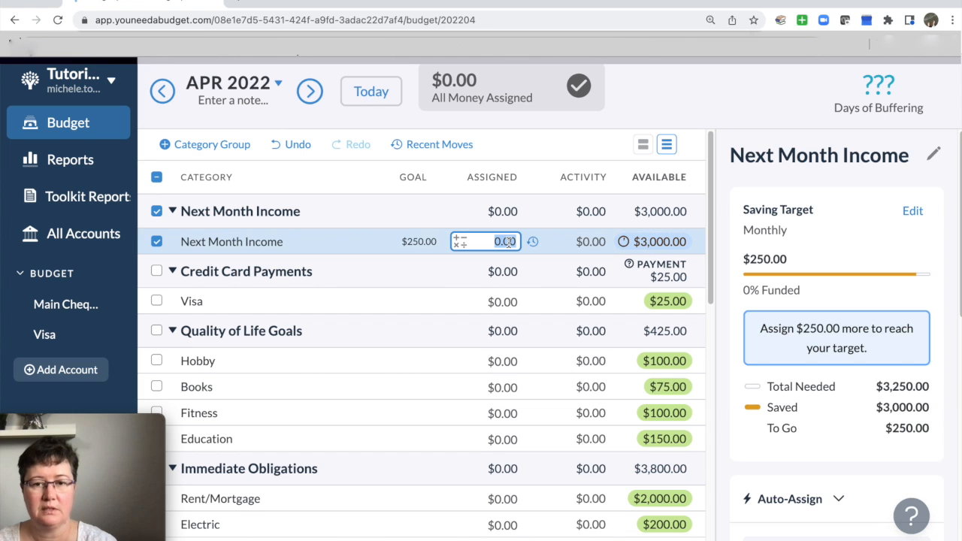
{"action": "type", "text": "-3000"}
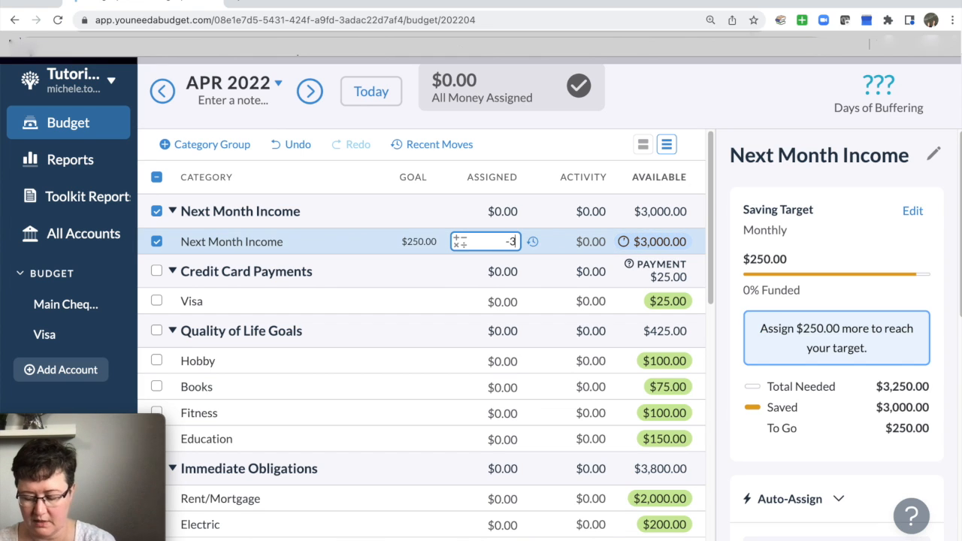
{"action": "key", "text": "Return"}
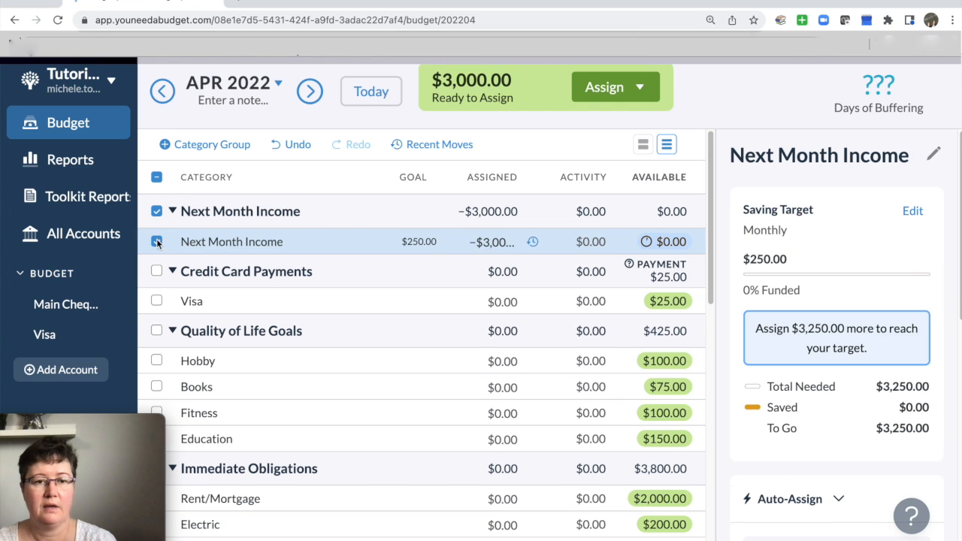
{"action": "left_click", "coordinate": [157, 242]}
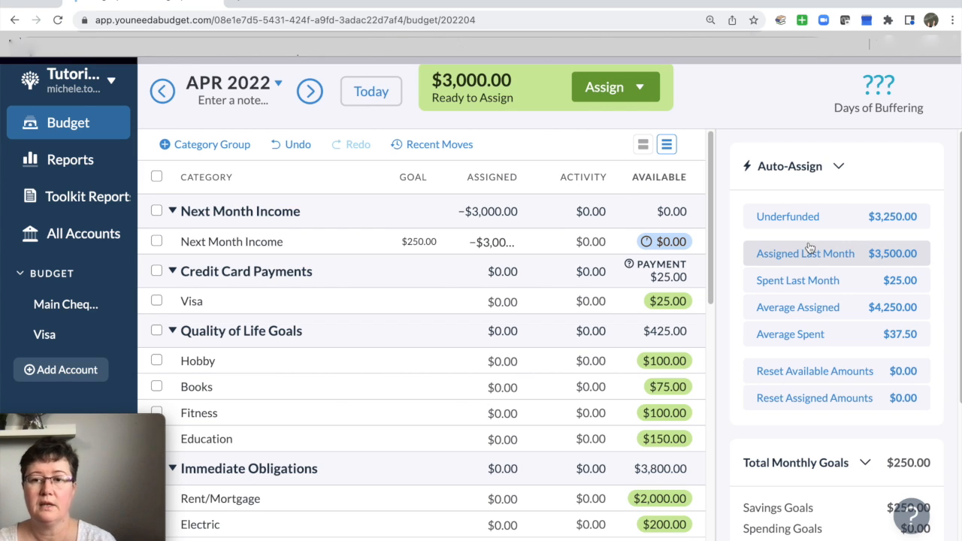
Distribute the released $3,000 across April's spending categories, based on the amounts assigned last month, and review the assigned amounts
{"action": "left_click", "coordinate": [923, 257]}
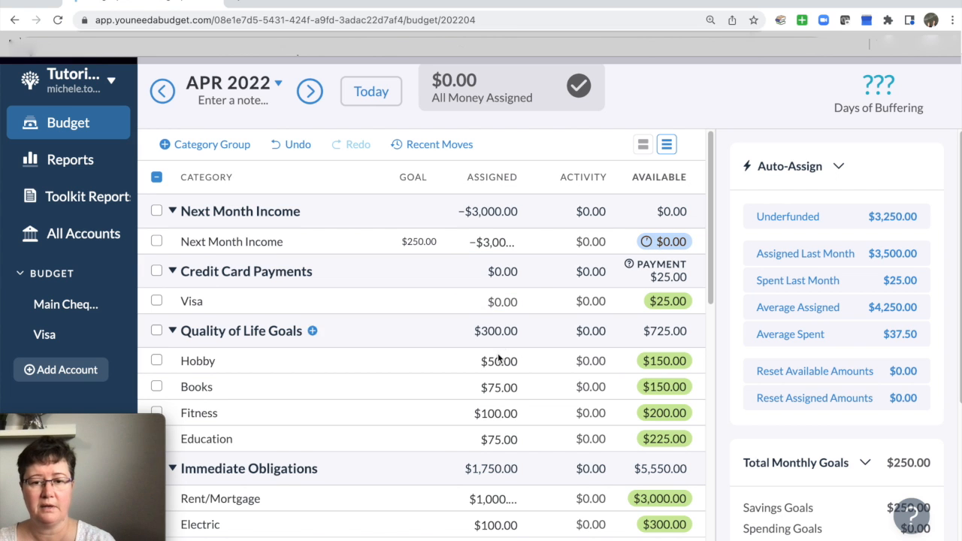
{"action": "scroll", "coordinate": [499, 354], "scroll_direction": "down", "scroll_amount": 3}
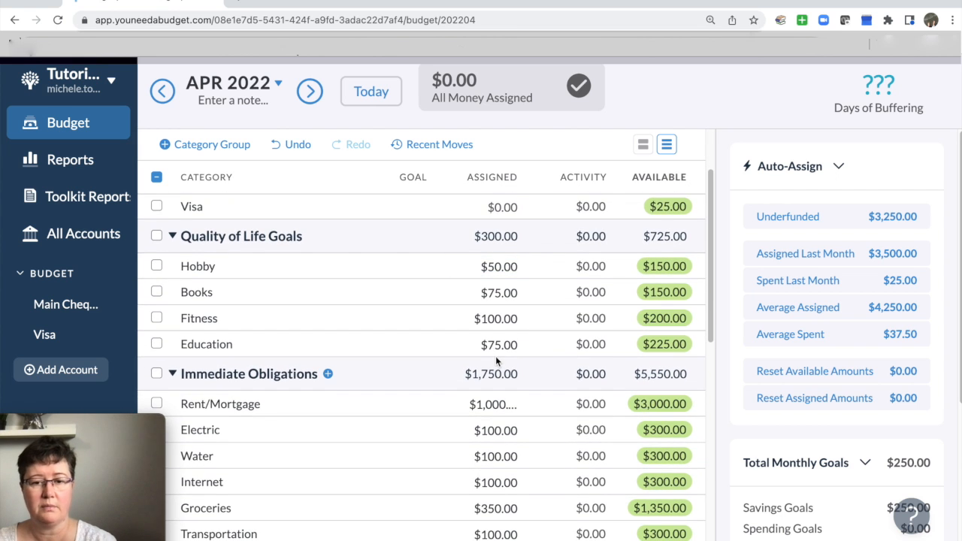
{"action": "scroll", "coordinate": [496, 356], "scroll_direction": "up", "scroll_amount": 3}
{"action": "left_click", "coordinate": [496, 359]}
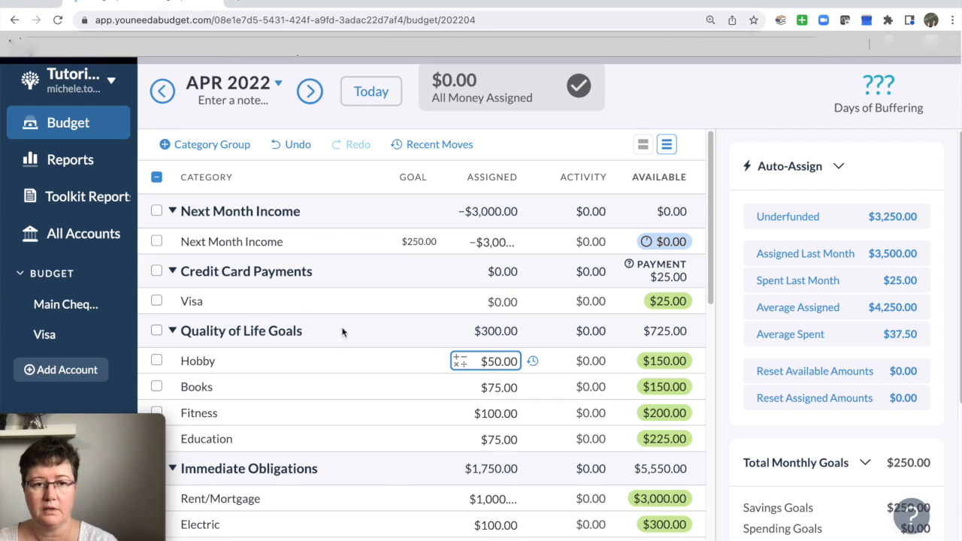
Add a Main Chequing transaction dated 01/04/2022 from payee Employer, categorized as Next Month Income, with an inflow of 1500
{"action": "left_click", "coordinate": [91, 315]}
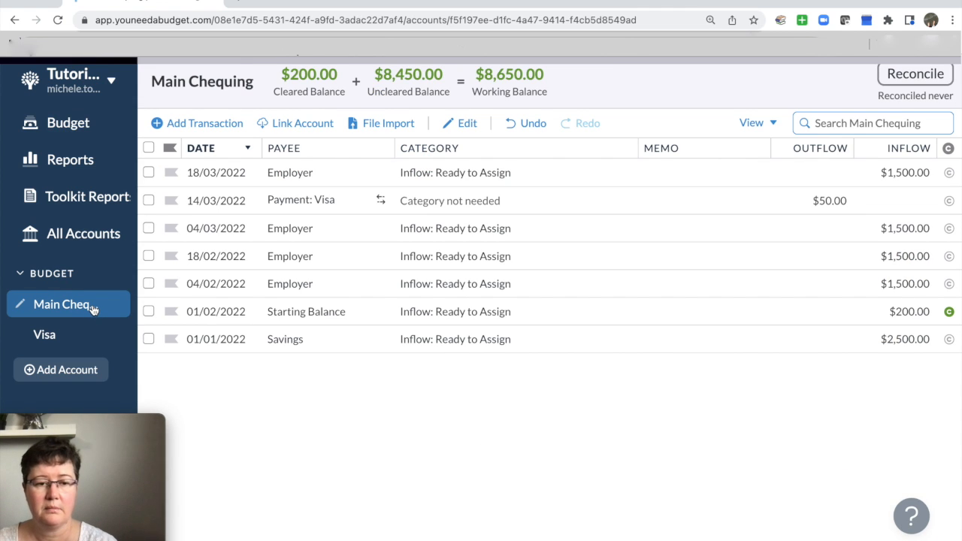
{"action": "left_click", "coordinate": [214, 125]}
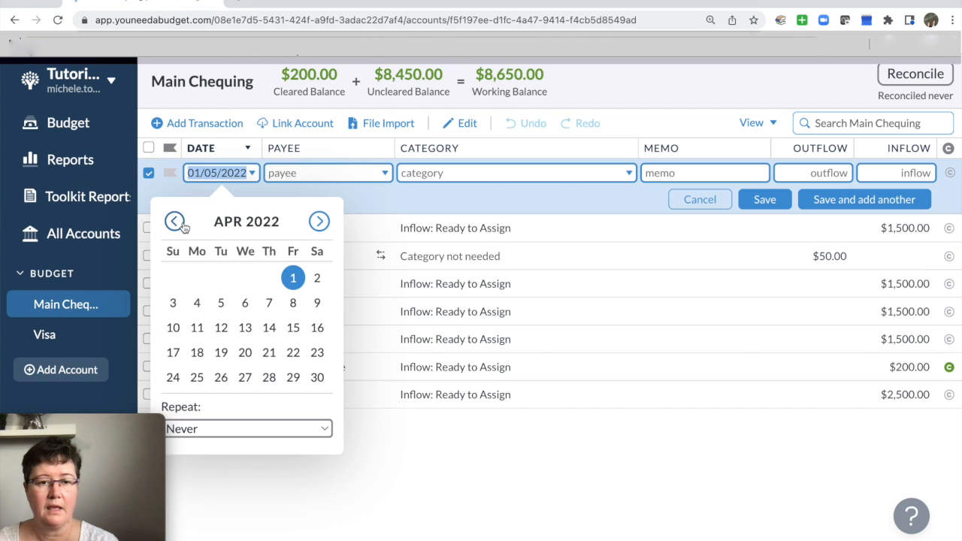
{"action": "left_click", "coordinate": [292, 278]}
{"action": "left_click", "coordinate": [274, 313]}
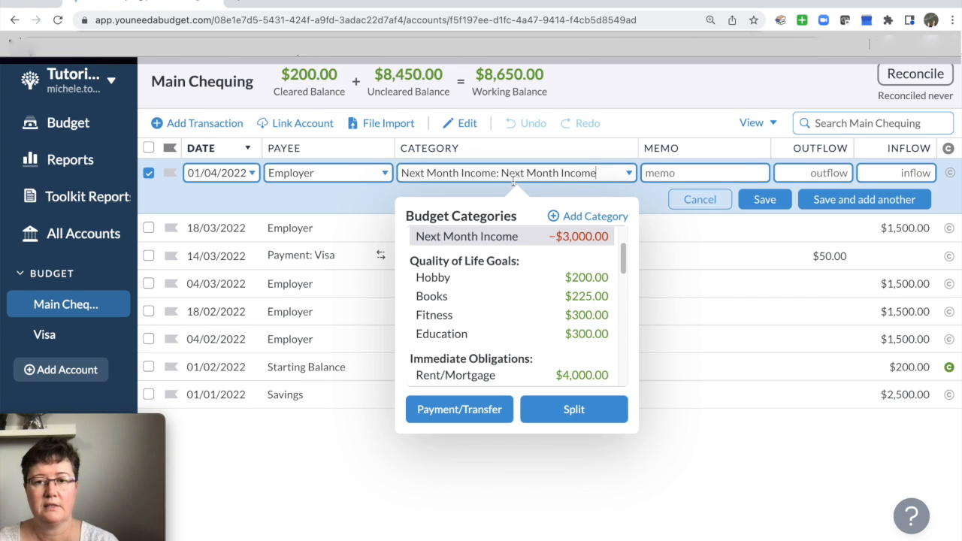
{"action": "key", "text": "Tab"}
{"action": "key", "text": "Tab"}
{"action": "key", "text": "Tab"}
{"action": "type", "text": "1500"}
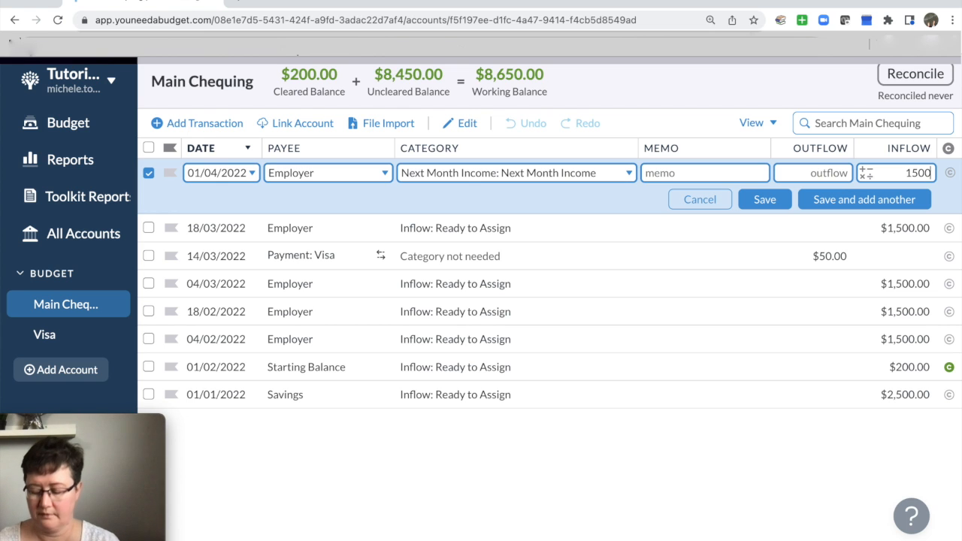
{"action": "key", "text": "Return"}
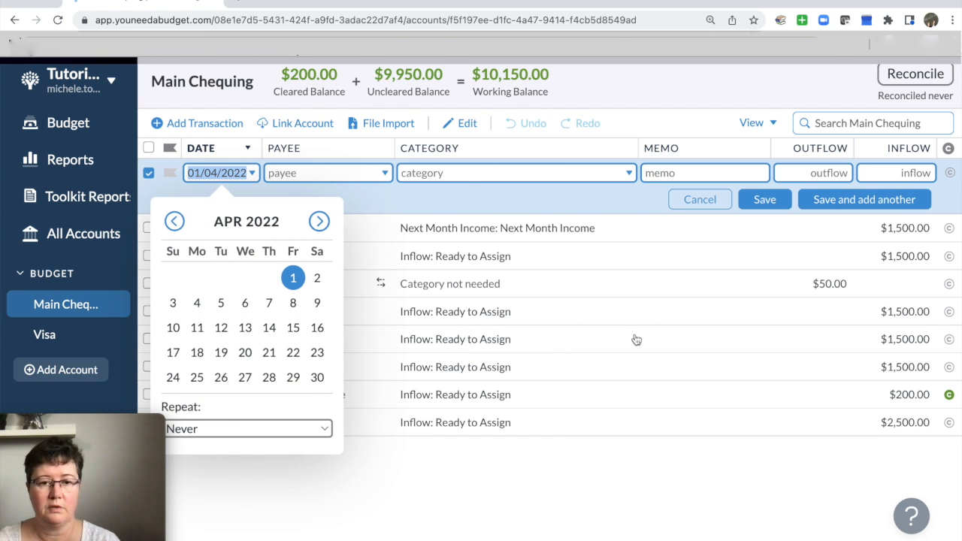
Add a second Employer paycheque dated 15/04/2022, categorized as Next Month Income, with an inflow of 1500
{"action": "left_click", "coordinate": [293, 328]}
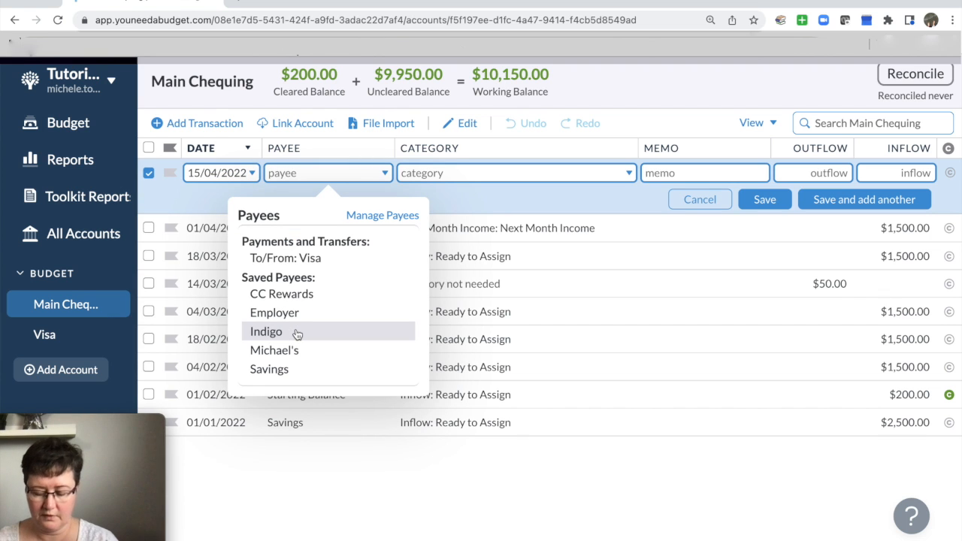
{"action": "type", "text": "emp"}
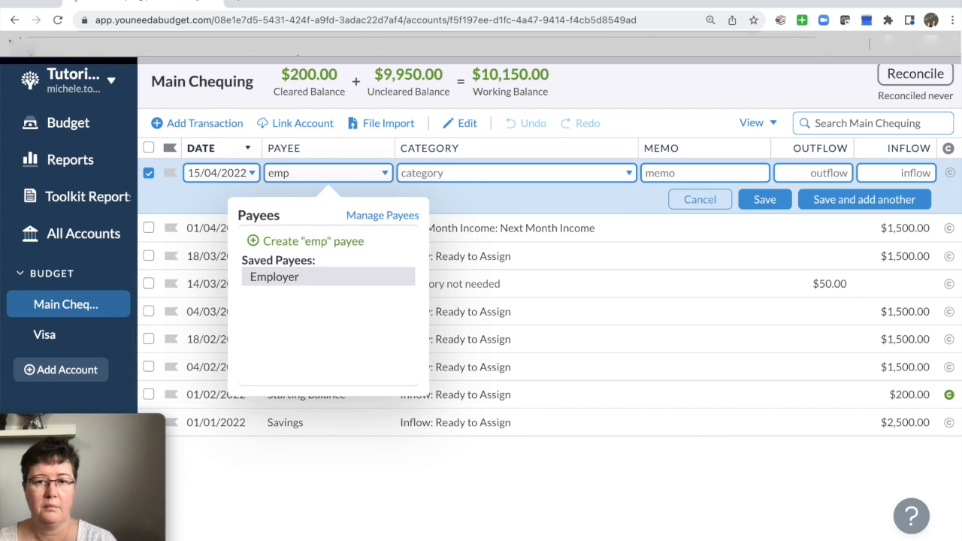
{"action": "key", "text": "Tab"}
{"action": "key", "text": "Tab"}
{"action": "key", "text": "Tab"}
{"action": "key", "text": "Tab"}
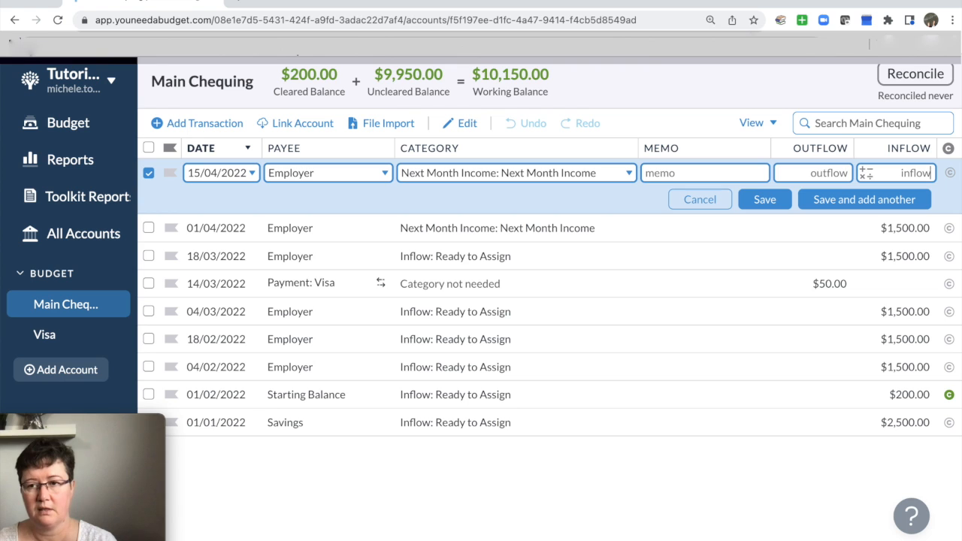
{"action": "type", "text": "1500"}
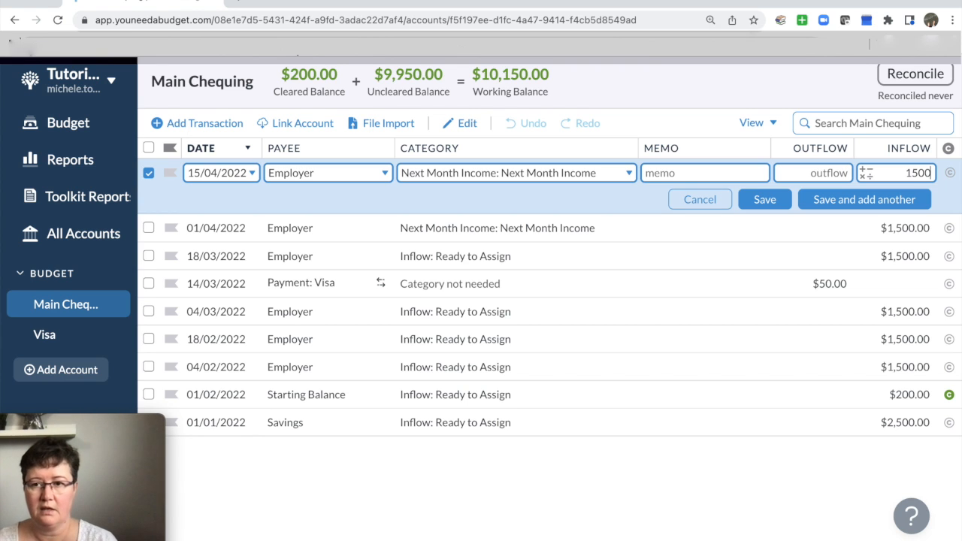
{"action": "key", "text": "Return"}
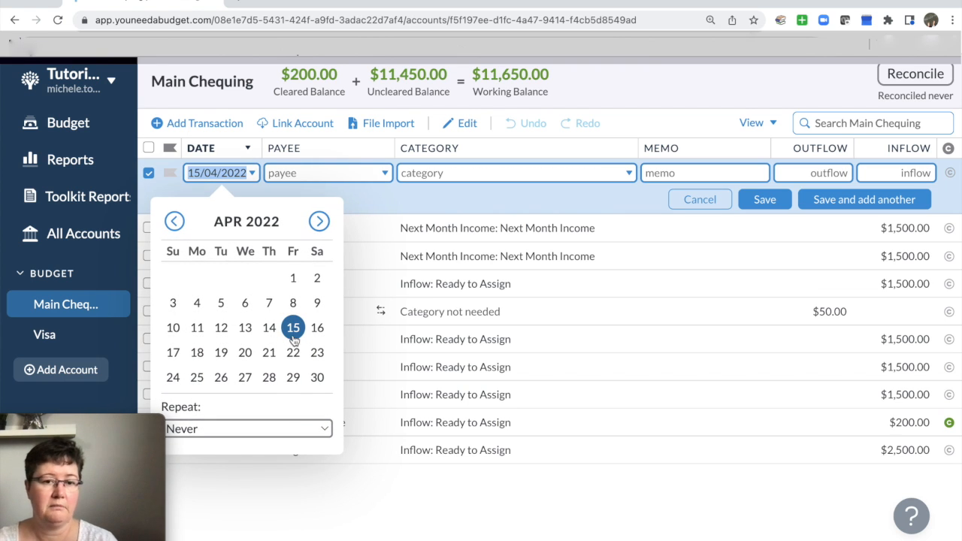
Add and save a third Employer paycheque dated 29/04/2022, categorized as Next Month Income, with an inflow of 1500
{"action": "left_click", "coordinate": [293, 377]}
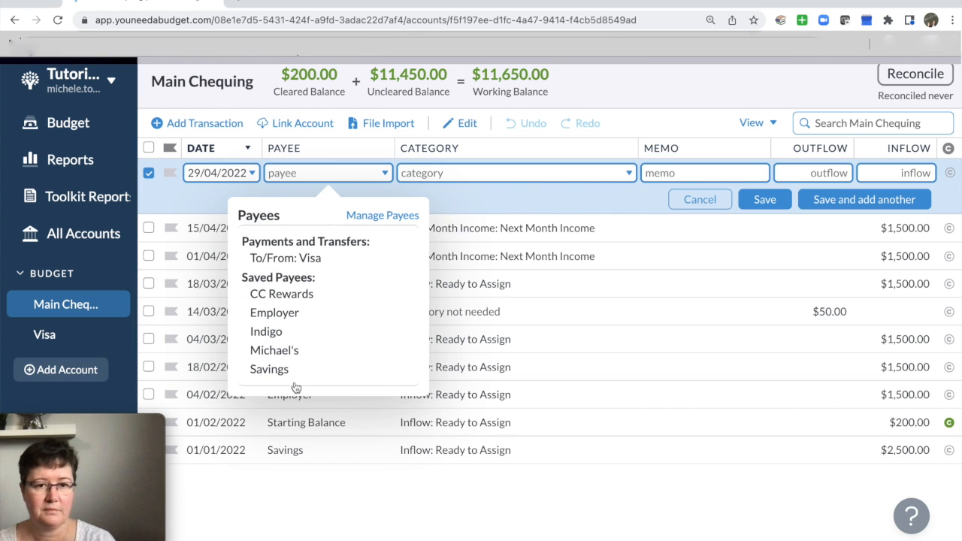
{"action": "type", "text": "e"}
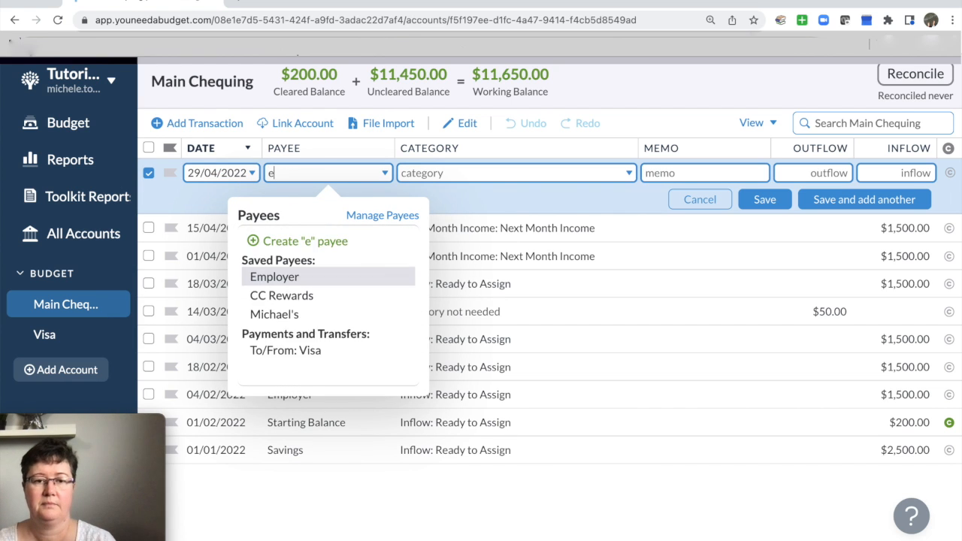
{"action": "key", "text": "Tab"}
{"action": "key", "text": "Tab"}
{"action": "key", "text": "Tab"}
{"action": "key", "text": "Tab"}
{"action": "type", "text": "1500"}
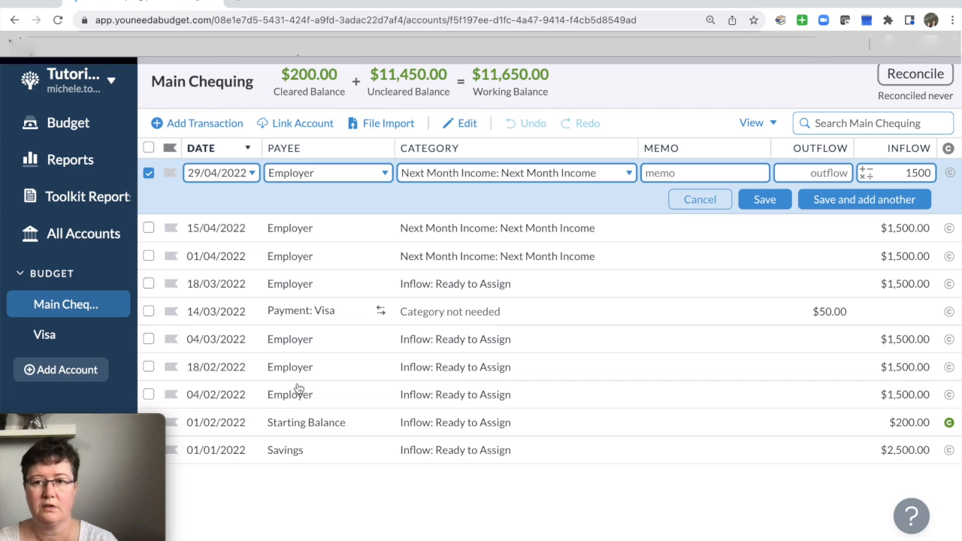
{"action": "left_click", "coordinate": [772, 211]}
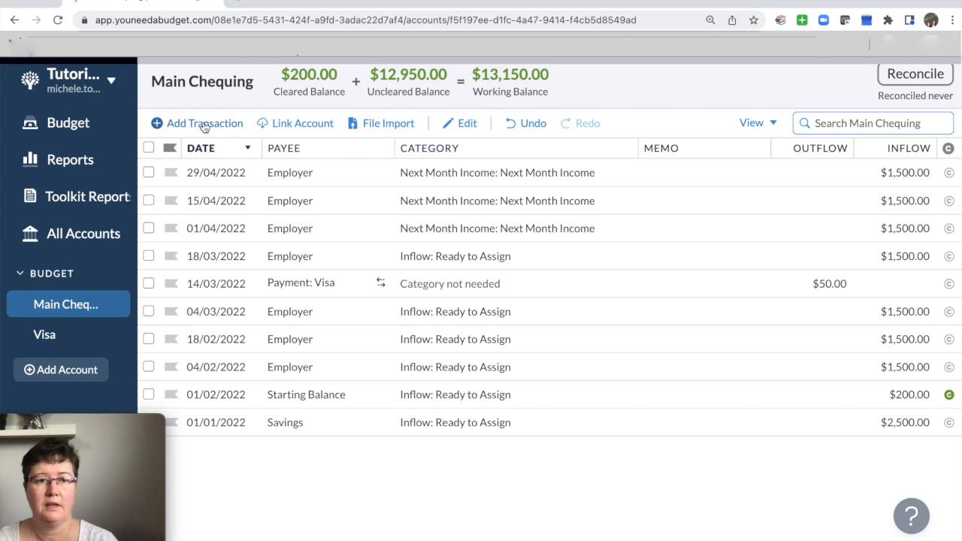
Review the April activity of the Next Month Income category in the budget, and check its available balance in May 2022
{"action": "left_click", "coordinate": [88, 131]}
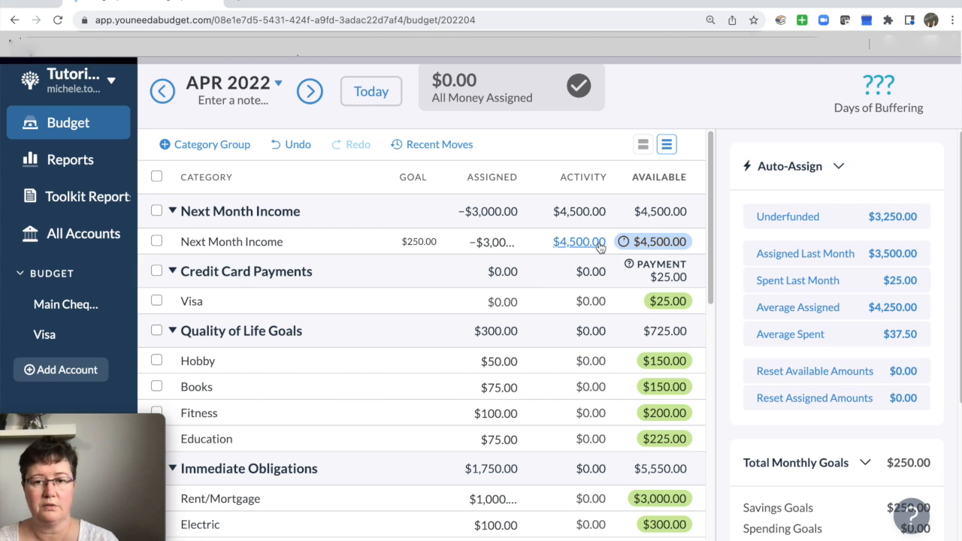
{"action": "mouse_move", "coordinate": [640, 246]}
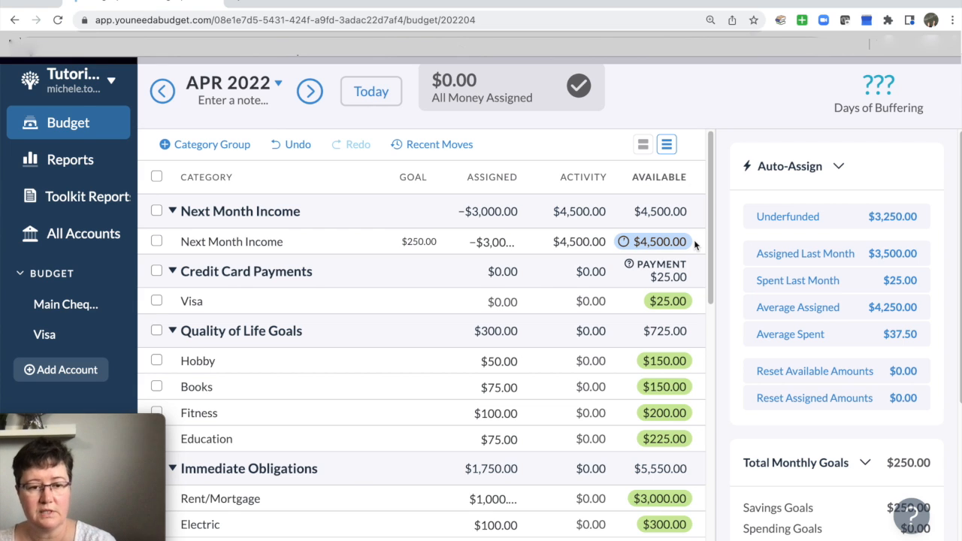
{"action": "left_click", "coordinate": [580, 242]}
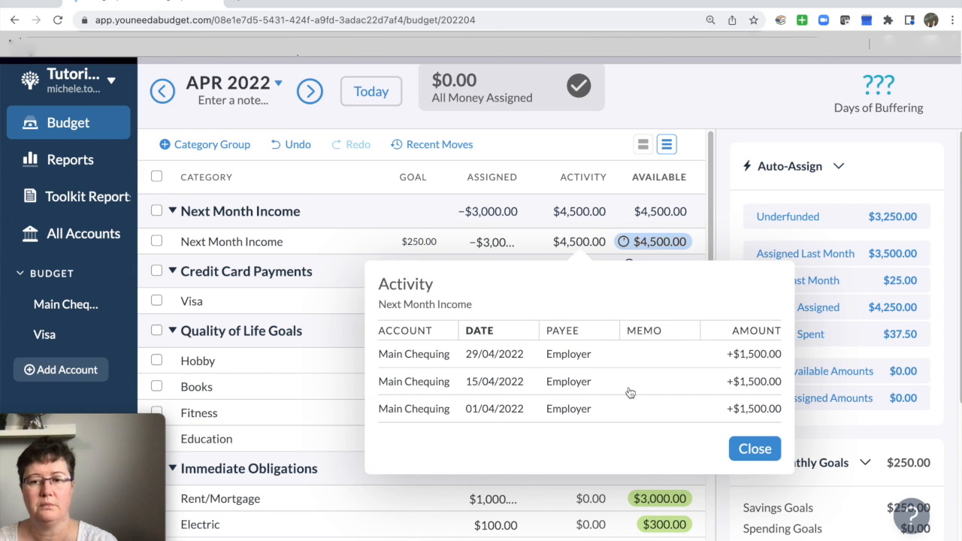
{"action": "left_click", "coordinate": [754, 449]}
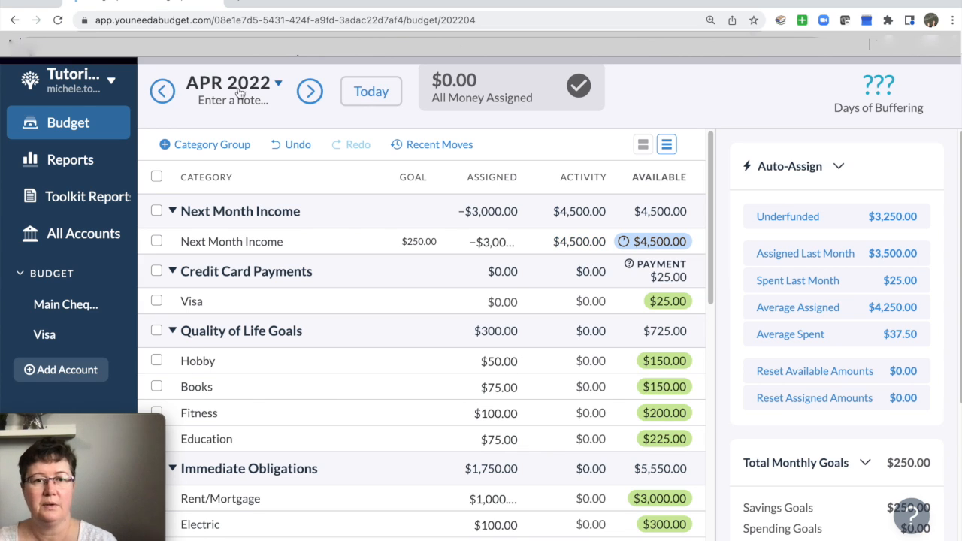
{"action": "left_click", "coordinate": [306, 91]}
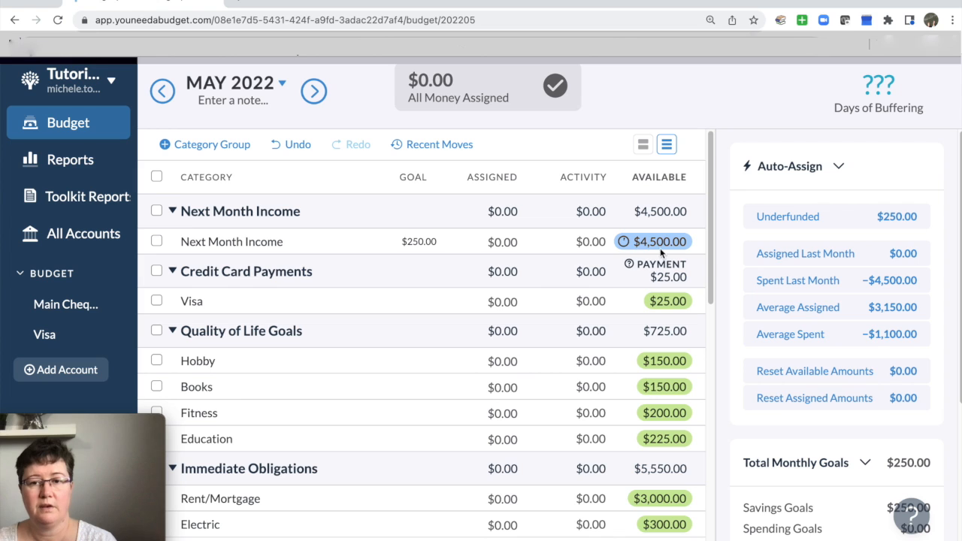
{"action": "left_click", "coordinate": [517, 242]}
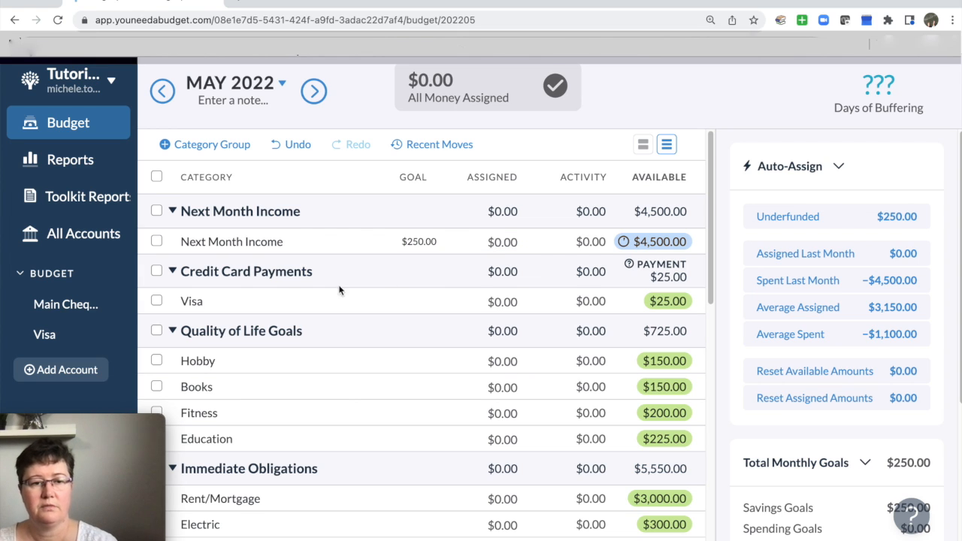
Filter the Main Chequing transactions to the category Next Month Income
{"action": "left_click", "coordinate": [66, 305]}
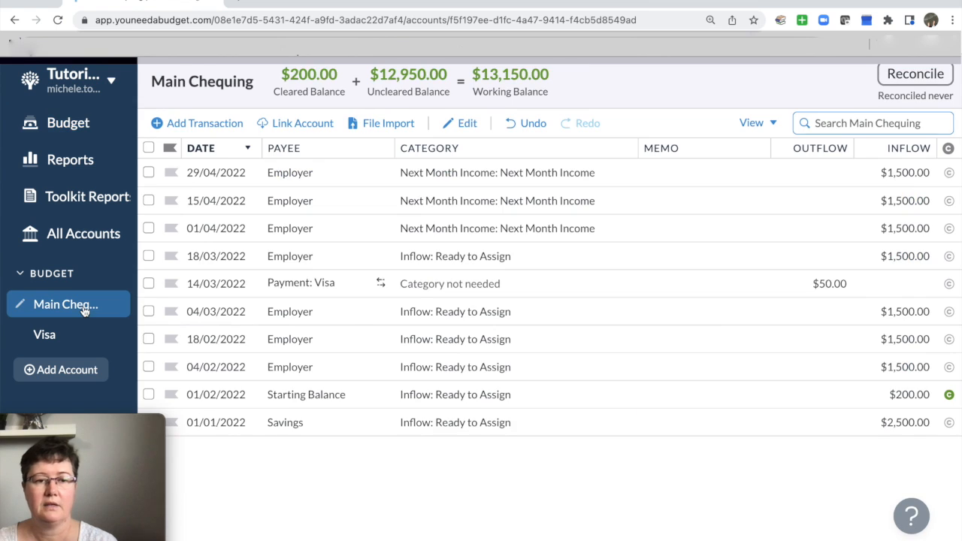
{"action": "left_click", "coordinate": [826, 125]}
{"action": "type", "text": "next"}
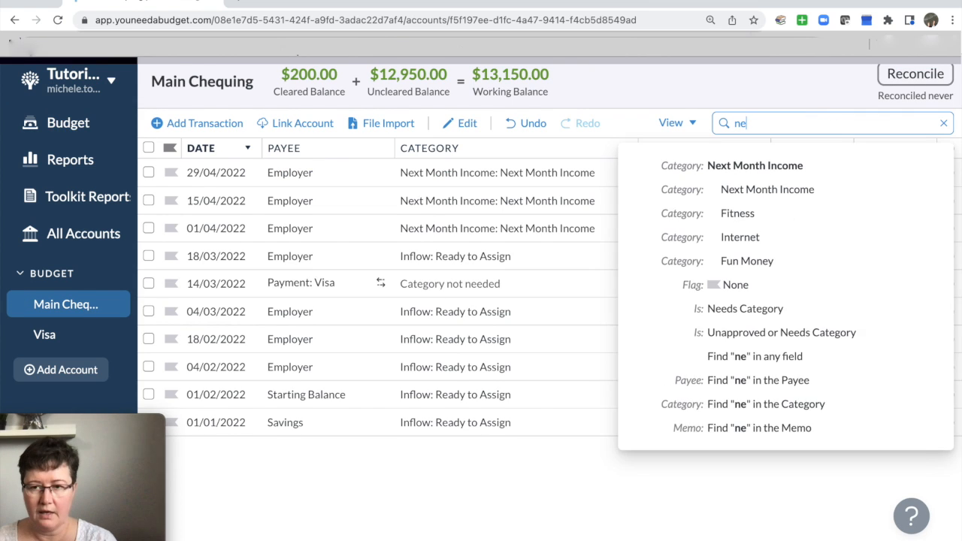
{"action": "left_click", "coordinate": [766, 173]}
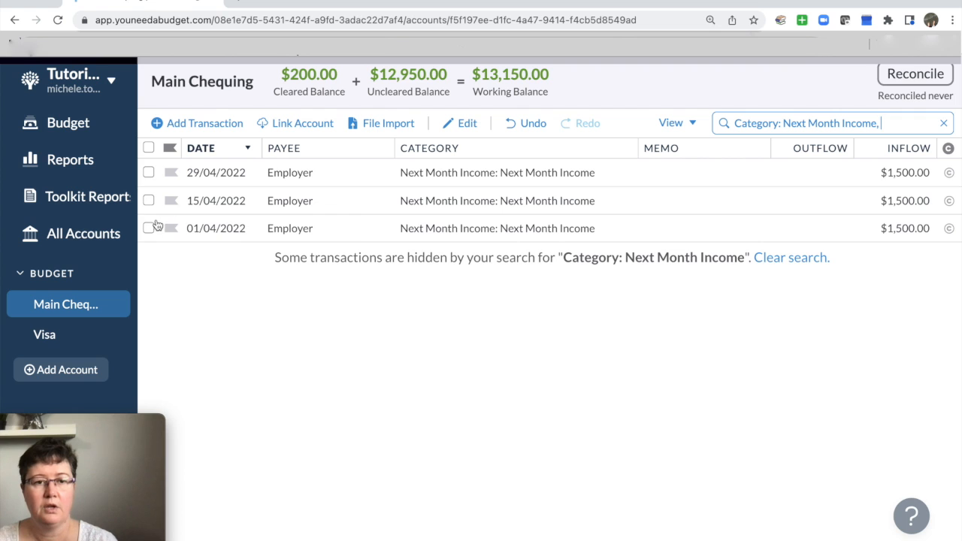
Recategorize all three filtered April Employer paycheques as Inflow: Ready to Assign
{"action": "left_click", "coordinate": [148, 148]}
{"action": "left_click", "coordinate": [473, 124]}
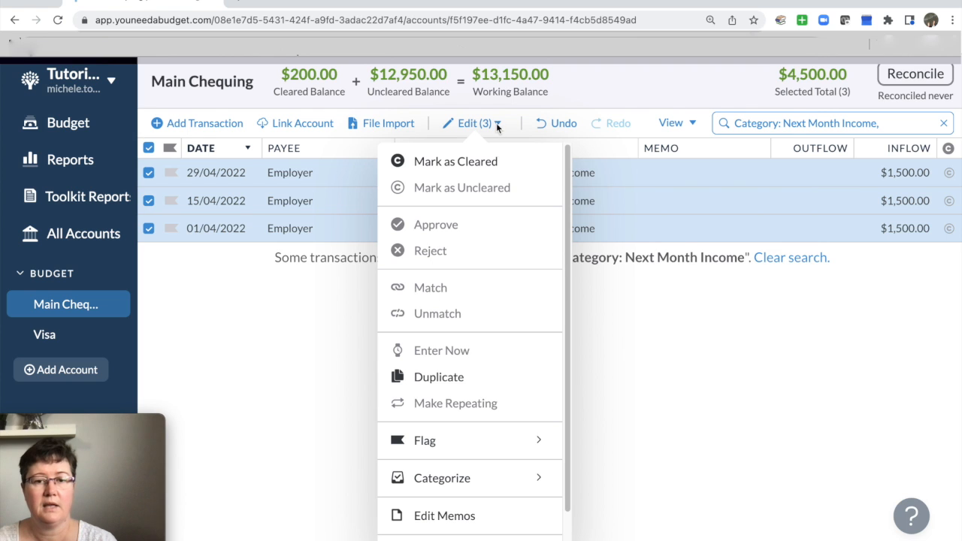
{"action": "mouse_move", "coordinate": [472, 475]}
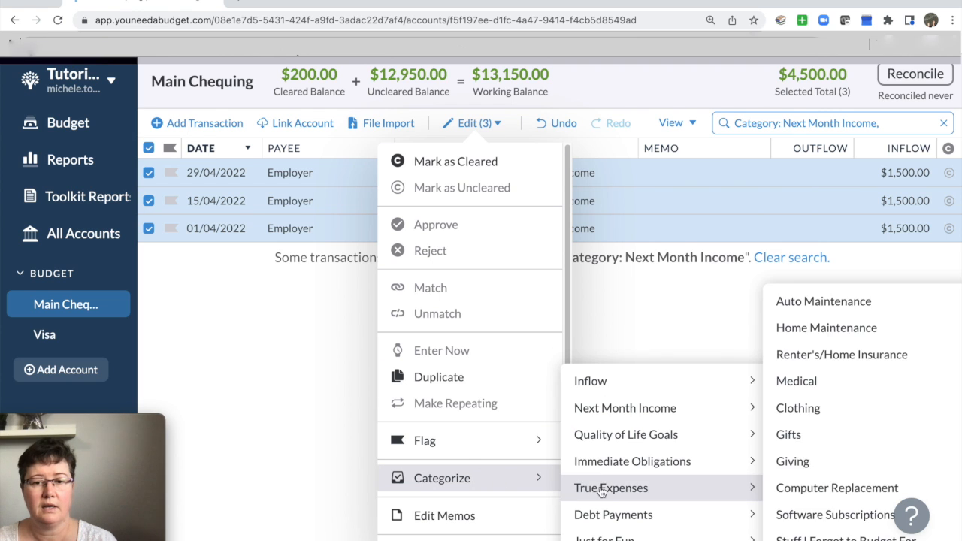
{"action": "mouse_move", "coordinate": [599, 382]}
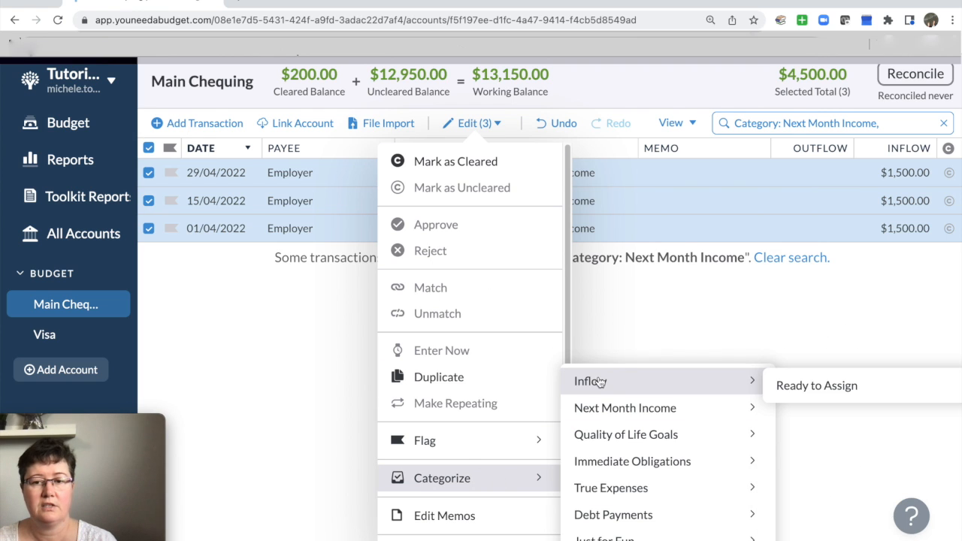
{"action": "left_click", "coordinate": [814, 385]}
Delete the monthly savings target from the Next Month Income category in the May 2022 budget
{"action": "left_click", "coordinate": [51, 129]}
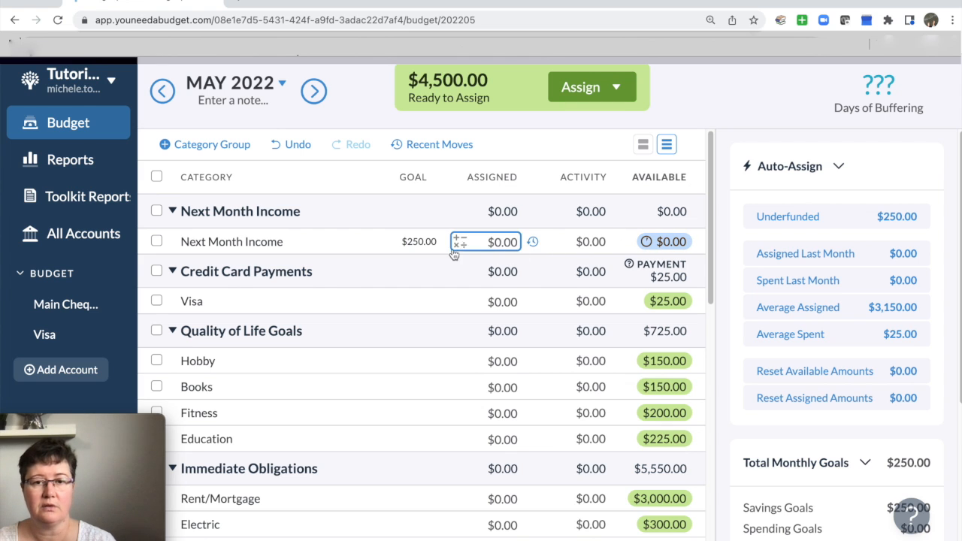
{"action": "left_click", "coordinate": [156, 242]}
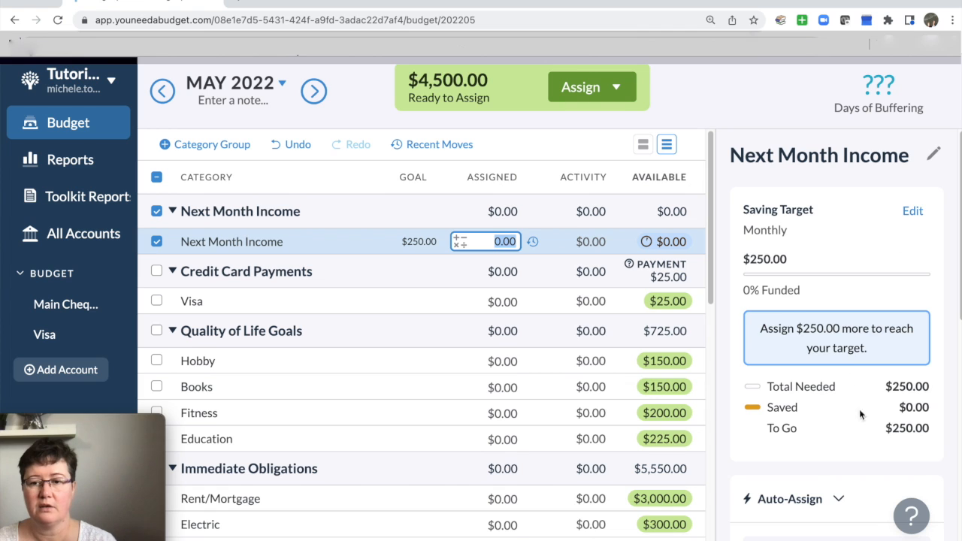
{"action": "left_click", "coordinate": [911, 213]}
{"action": "left_click", "coordinate": [766, 339]}
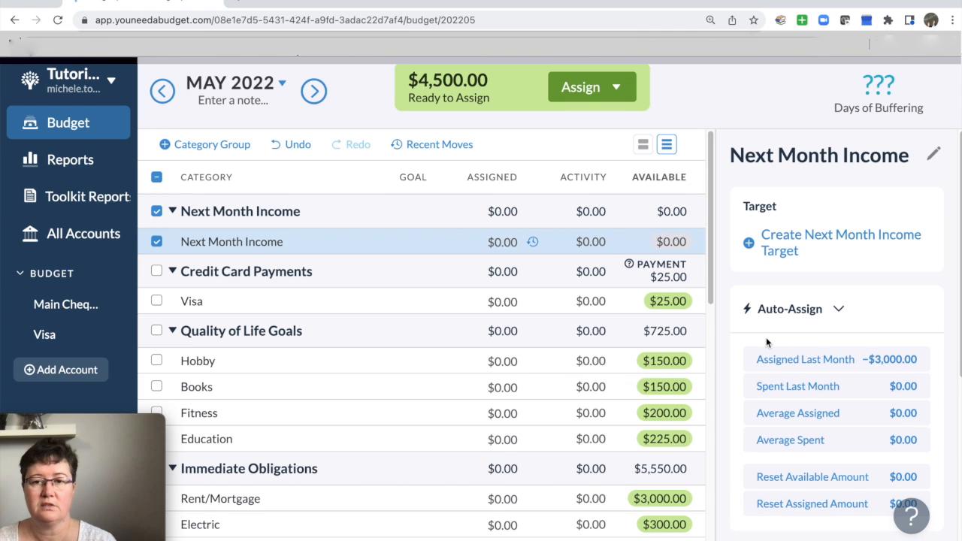
{"action": "left_click", "coordinate": [156, 241]}
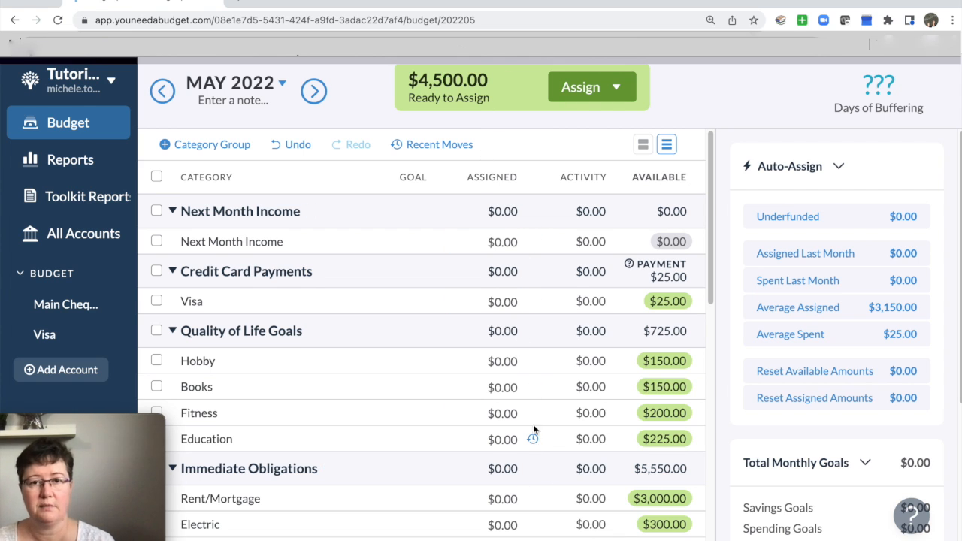
Auto-assign the ready-to-assign money for May 2022 using Average Assigned and apply the previewed amounts
{"action": "left_click", "coordinate": [616, 91]}
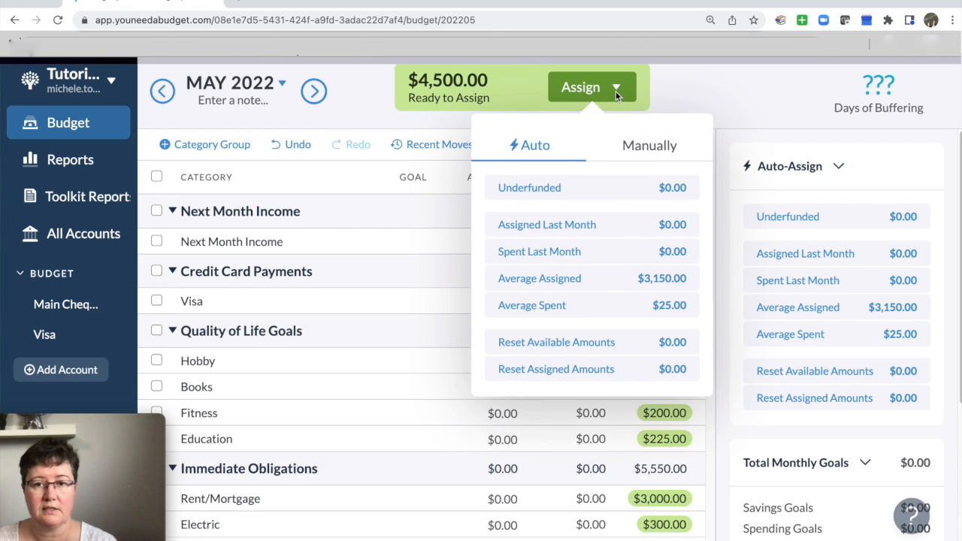
{"action": "left_click", "coordinate": [598, 278]}
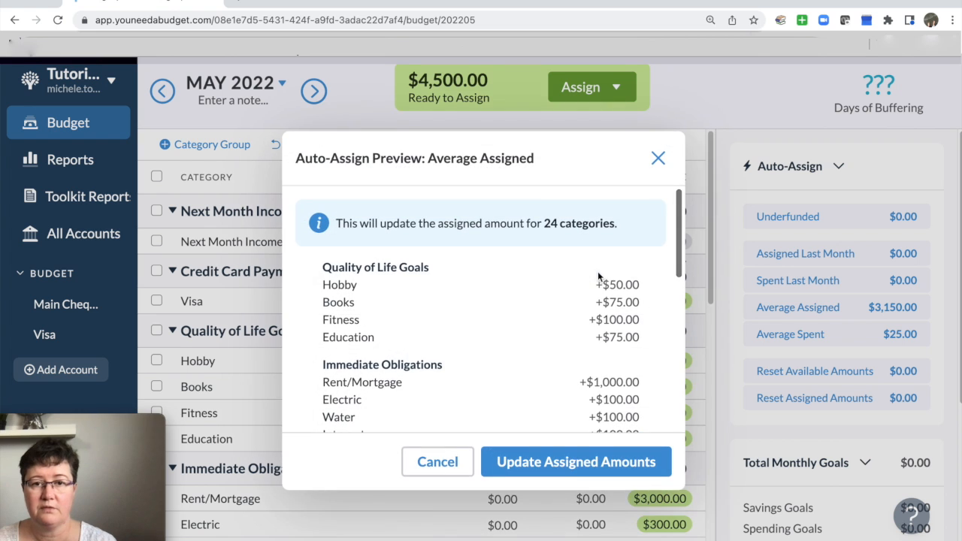
{"action": "left_click", "coordinate": [589, 463]}
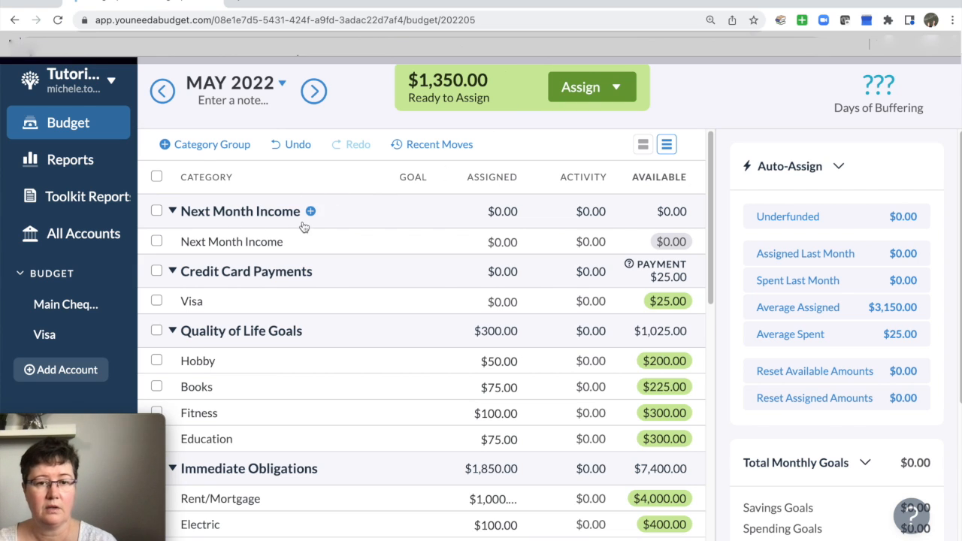
Add a category named Deferred Income to the Next Month Income group
{"action": "left_click", "coordinate": [311, 211]}
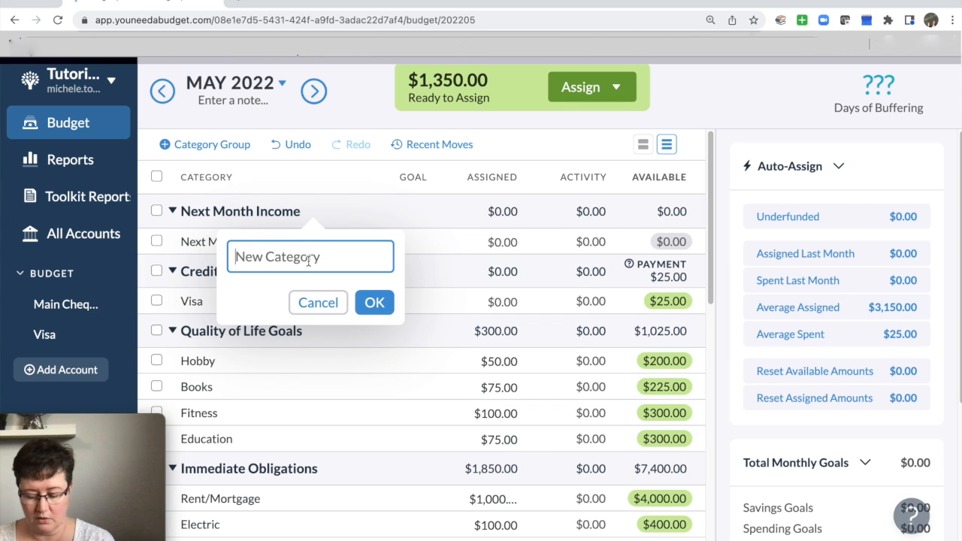
{"action": "type", "text": "Deferre"}
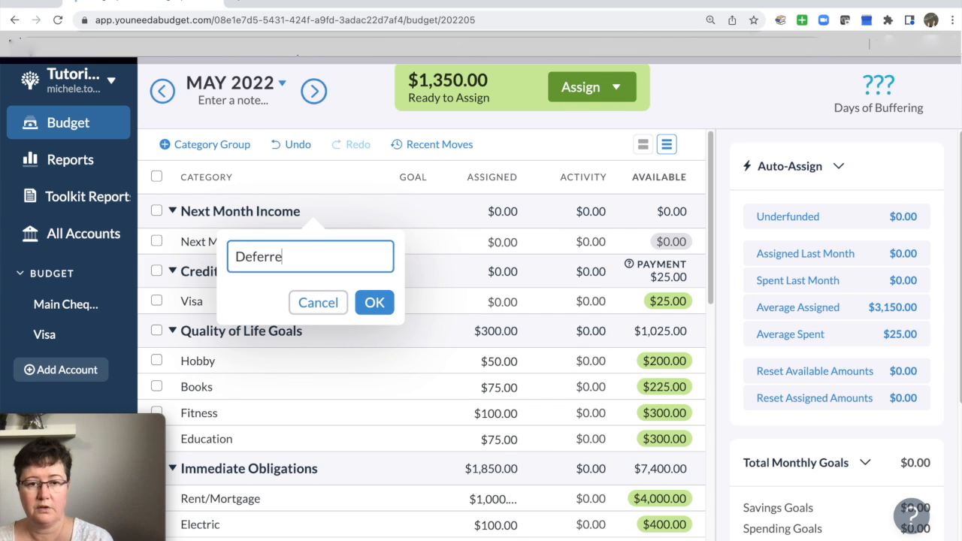
{"action": "type", "text": "d Income"}
{"action": "key", "text": "Return"}
{"action": "left_click_drag", "start_coordinate": [247, 266], "coordinate": [246, 248]}
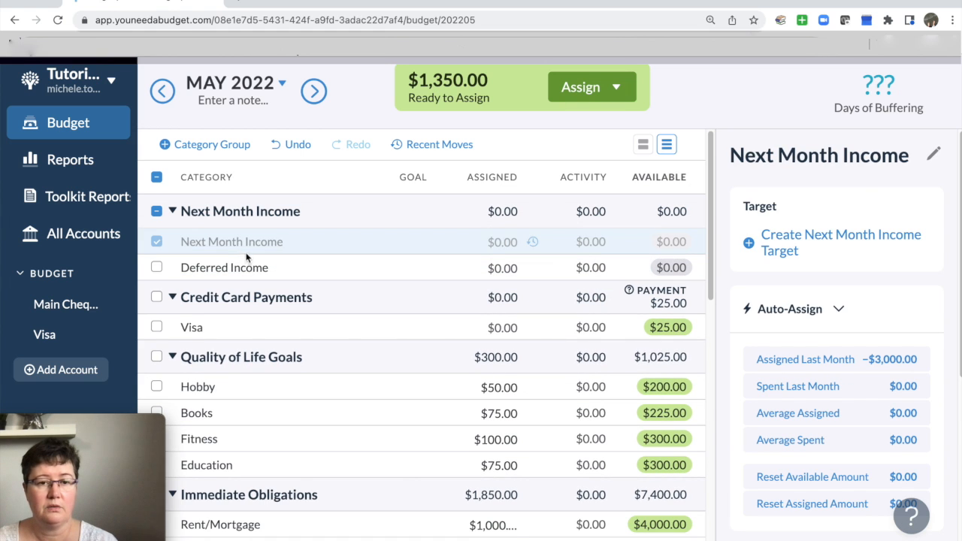
Assign 1350 to the Deferred Income category for May 2022
{"action": "left_click", "coordinate": [244, 269]}
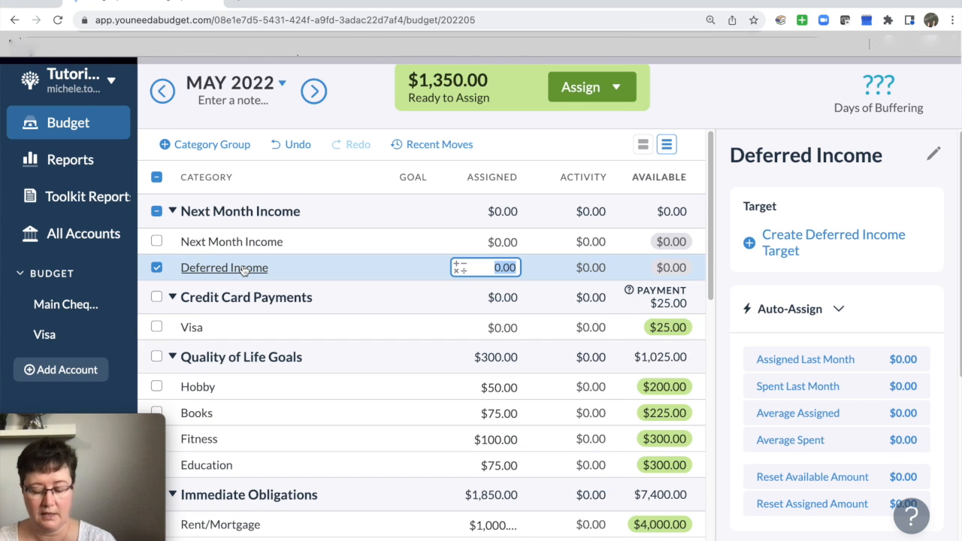
{"action": "type", "text": "1350"}
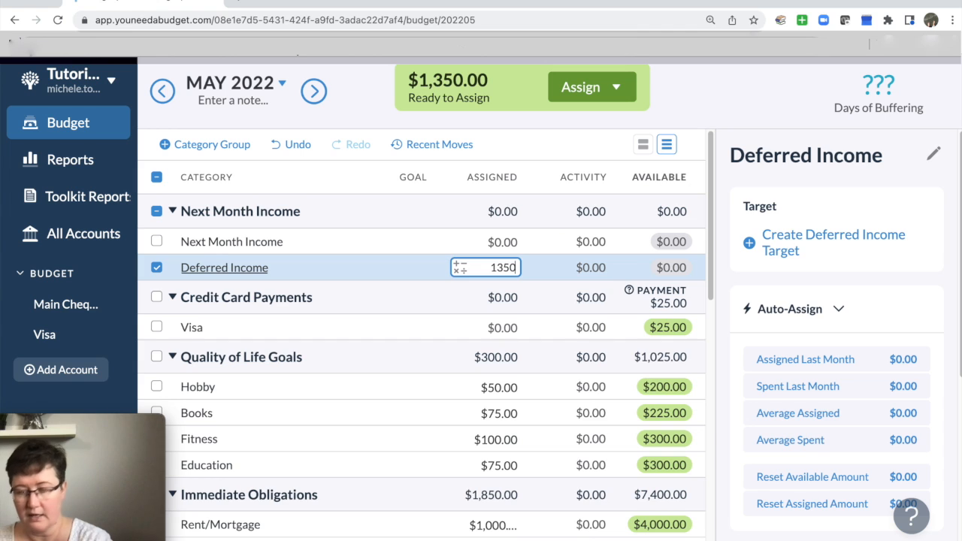
{"action": "key", "text": "Return"}
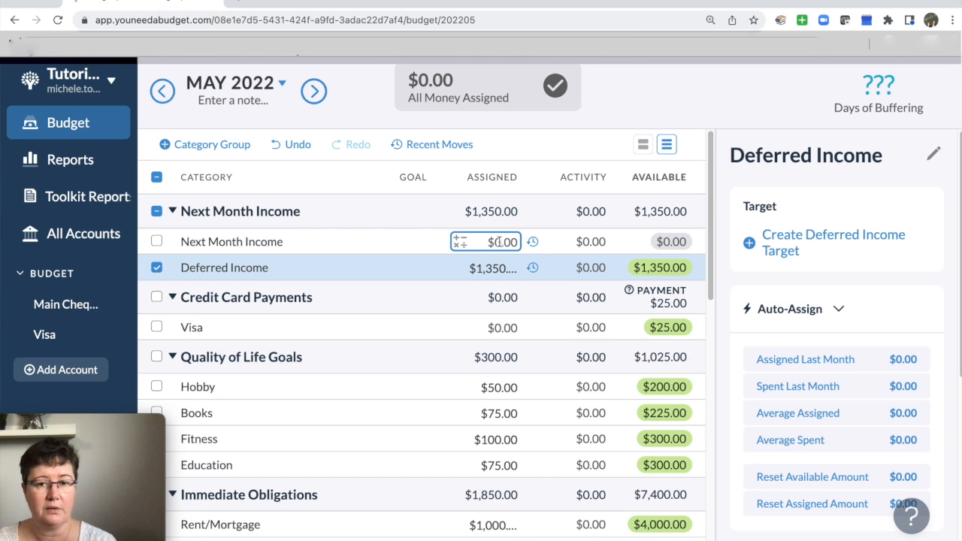
{"action": "left_click", "coordinate": [157, 259]}
{"action": "left_click", "coordinate": [156, 242]}
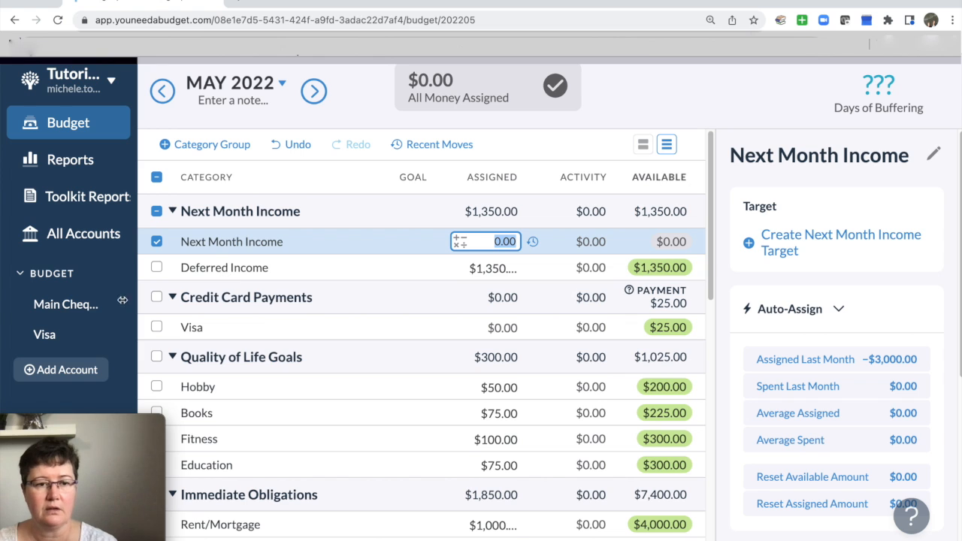
Enter a Main Chequing transaction dated 13/05/2022 from Employer, categorized as Next Month Income, with an inflow of 1500
{"action": "left_click", "coordinate": [58, 304]}
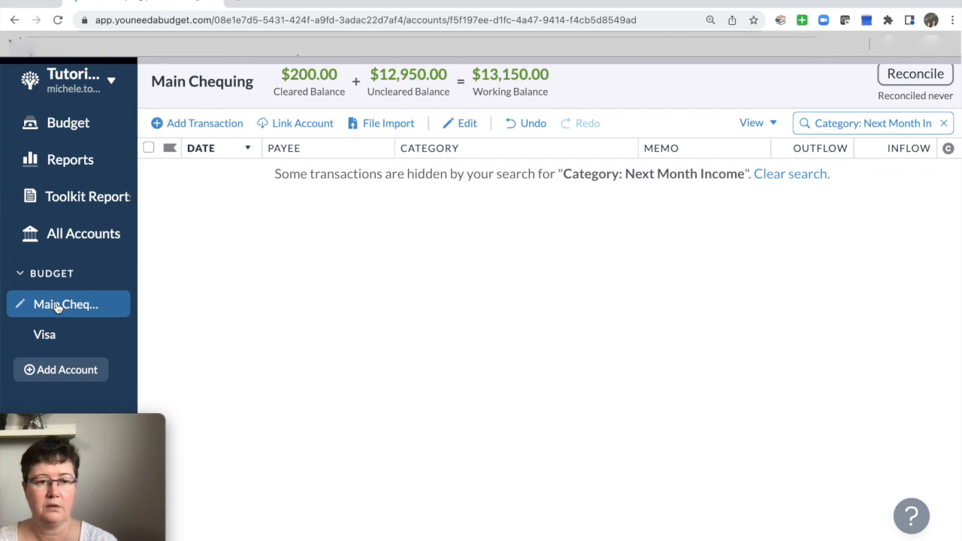
{"action": "left_click", "coordinate": [194, 122]}
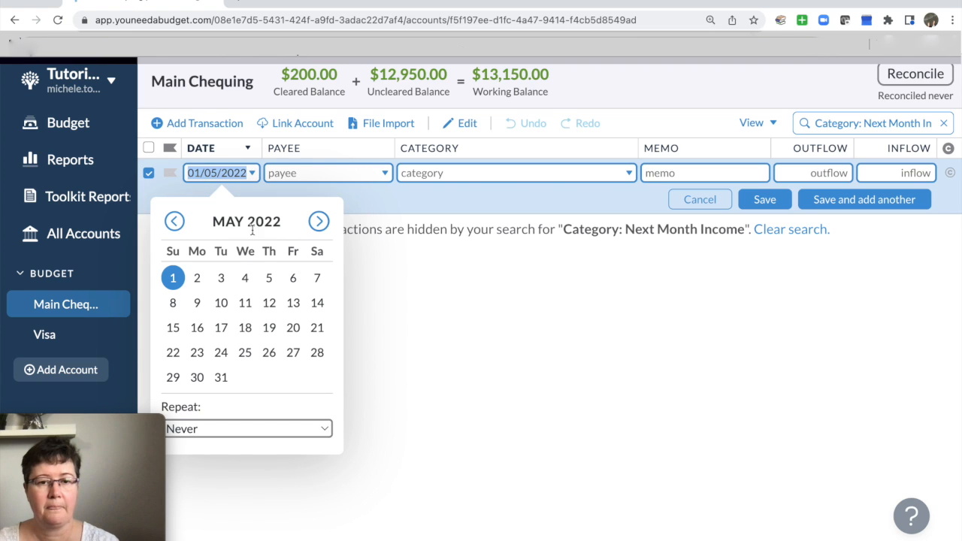
{"action": "left_click", "coordinate": [293, 305]}
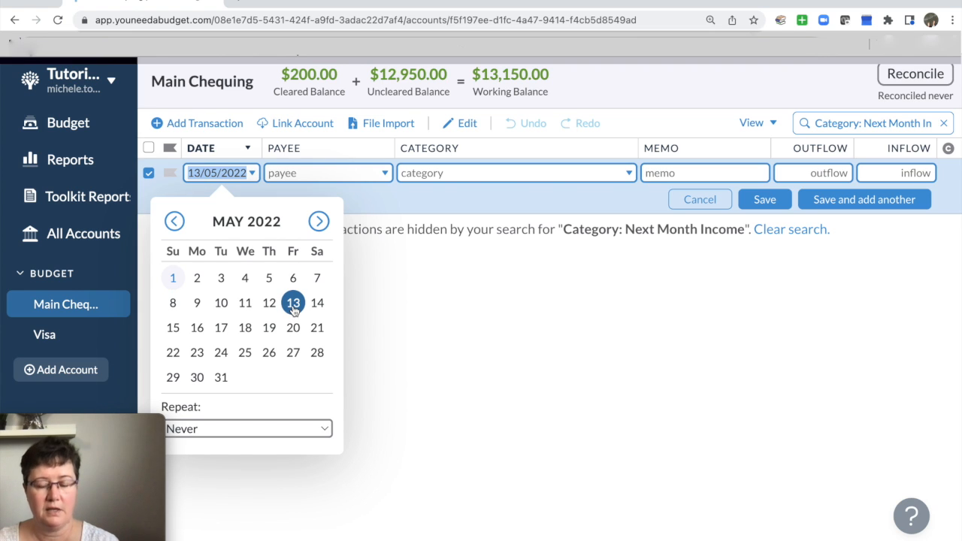
{"action": "key", "text": "Tab"}
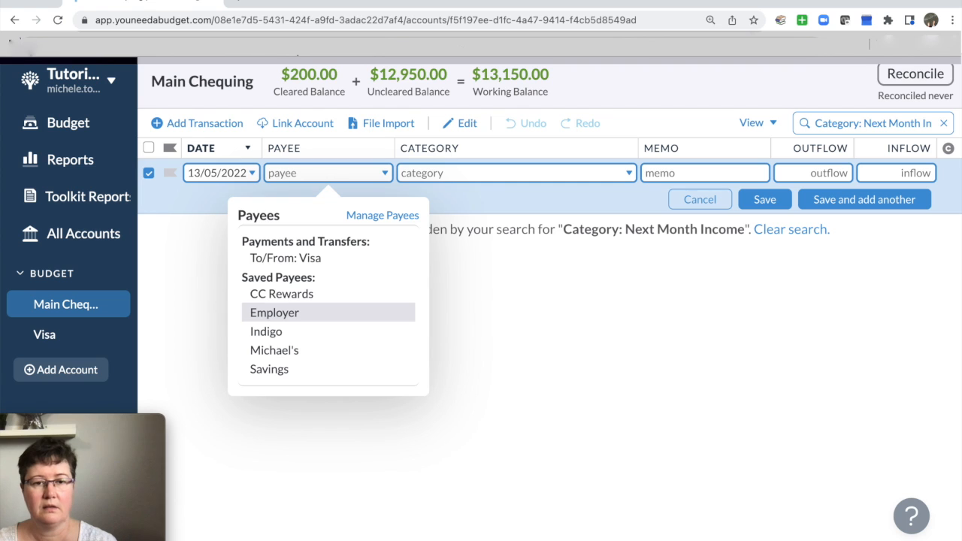
{"action": "left_click", "coordinate": [279, 315]}
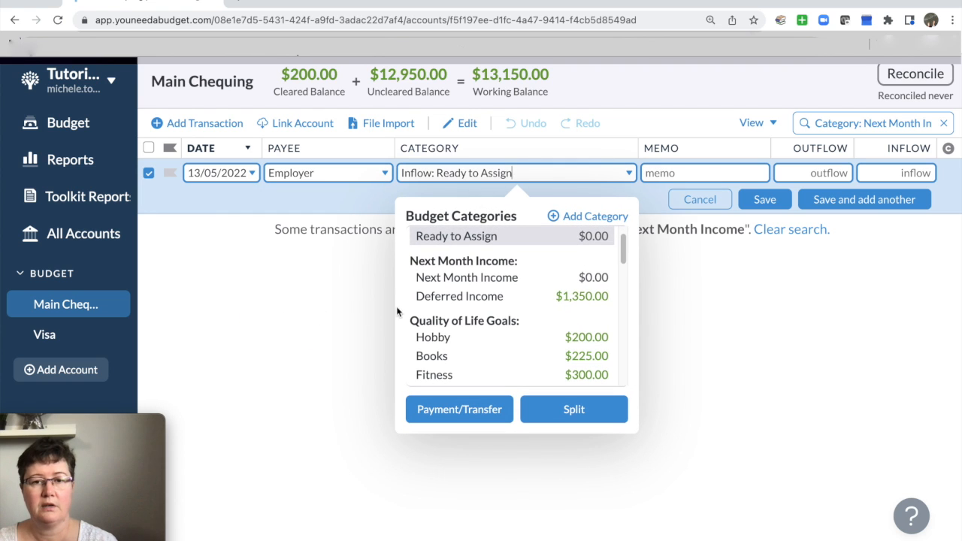
{"action": "left_click", "coordinate": [443, 278]}
{"action": "key", "text": "Tab"}
{"action": "key", "text": "Tab"}
{"action": "type", "text": "1500"}
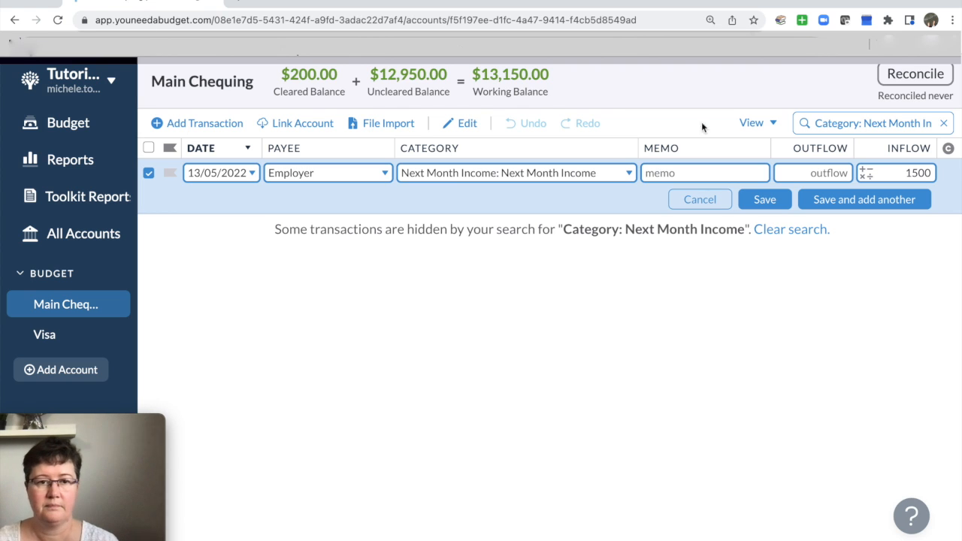
Make the 13/05/2022 paycheque repeat every 4 weeks, save it and start another transaction
{"action": "left_click", "coordinate": [252, 177]}
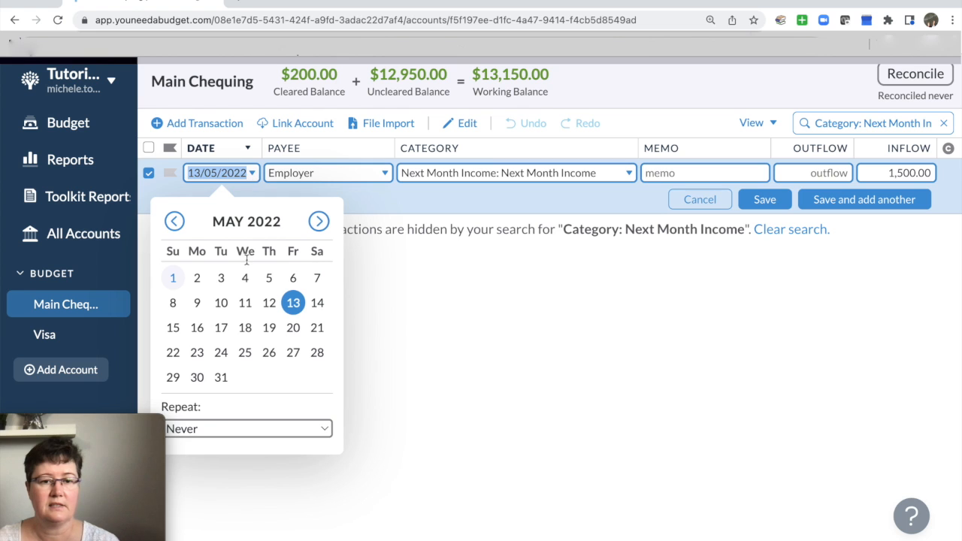
{"action": "left_click", "coordinate": [243, 429]}
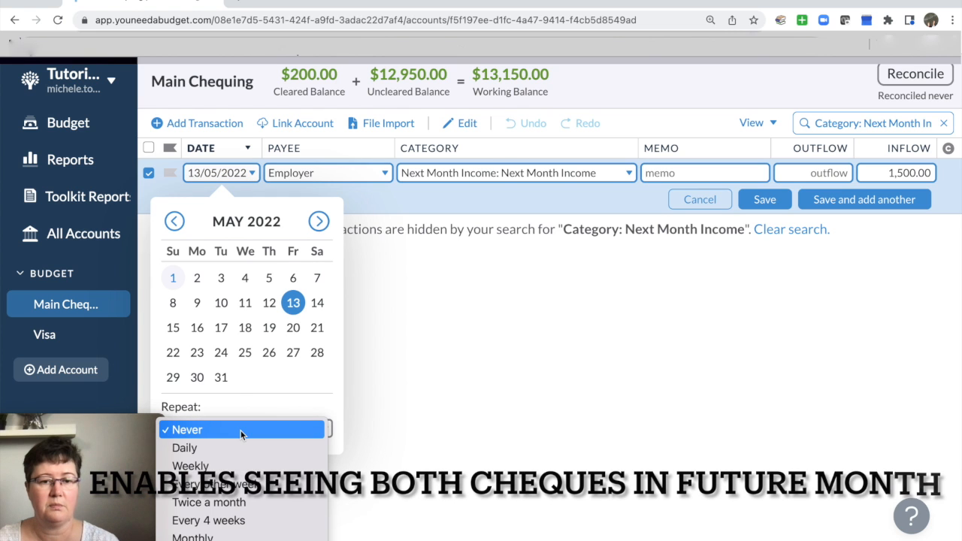
{"action": "left_click", "coordinate": [239, 520]}
{"action": "left_click", "coordinate": [855, 198]}
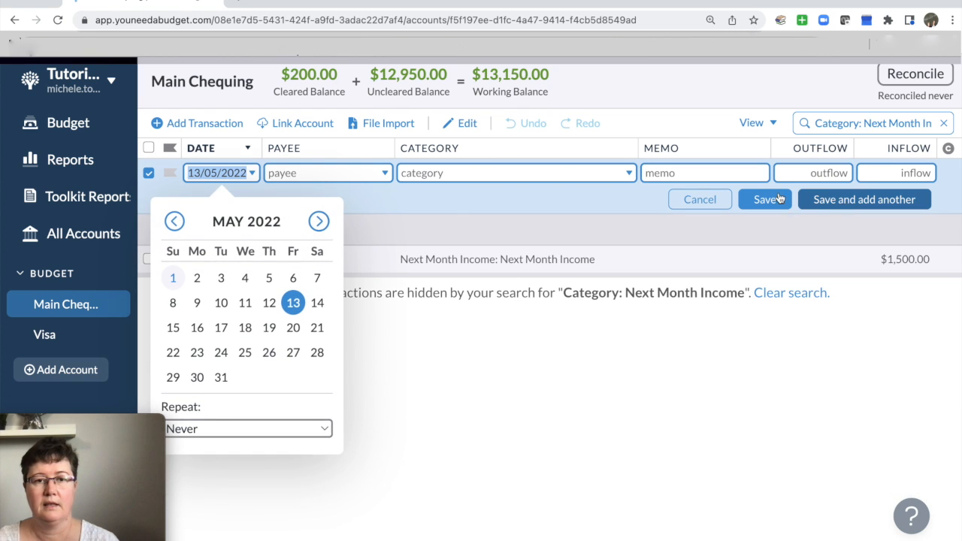
Add and save an Employer paycheque dated 27/05/2022, repeating every 4 weeks, categorized as Next Month Income, with an inflow of 1500
{"action": "left_click", "coordinate": [294, 357]}
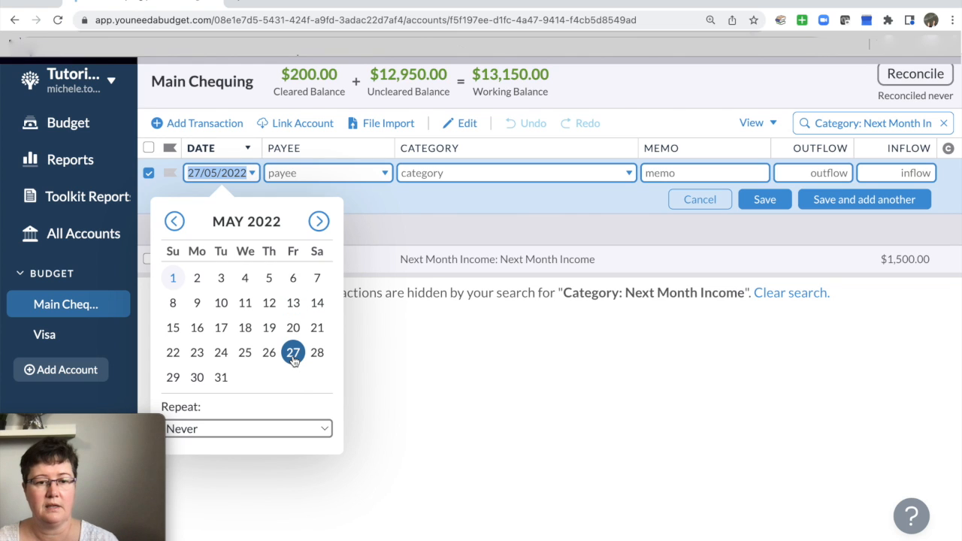
{"action": "left_click", "coordinate": [241, 429]}
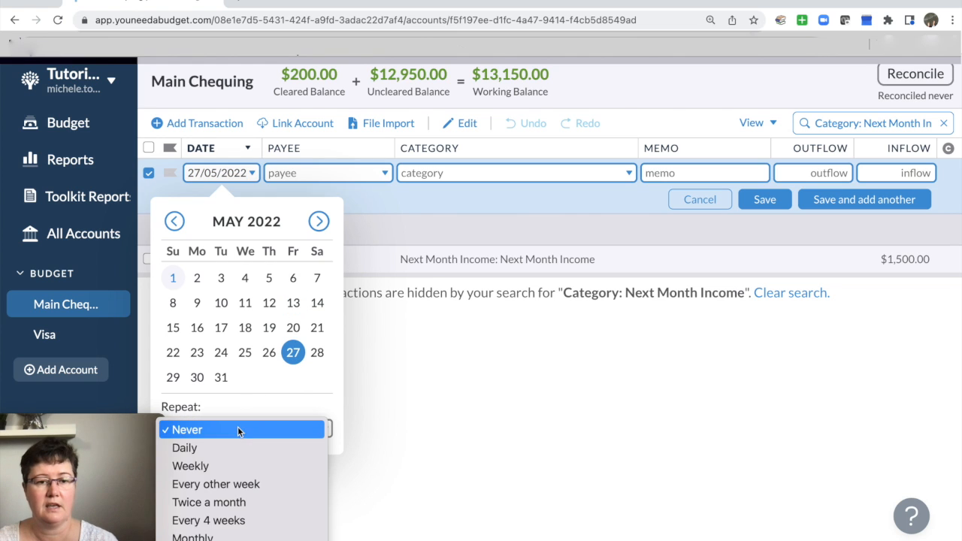
{"action": "left_click", "coordinate": [250, 520]}
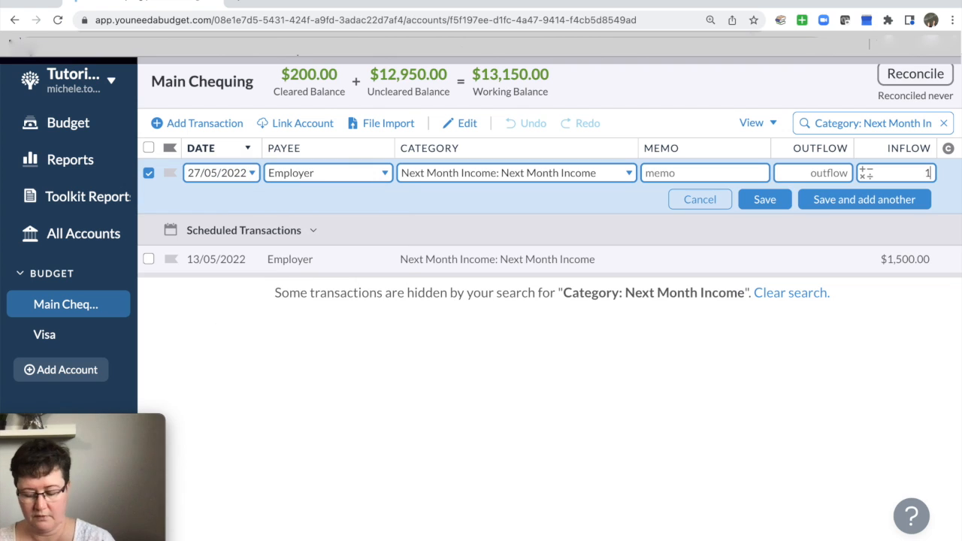
{"action": "type", "text": "1500"}
{"action": "left_click", "coordinate": [762, 199]}
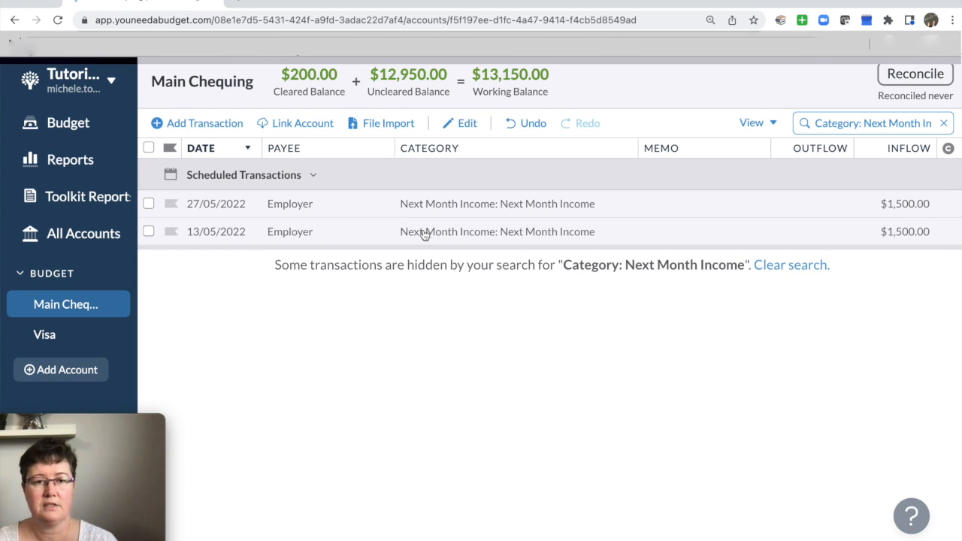
Check the upcoming scheduled income shown for Next Month Income in the May 2022 budget
{"action": "left_click", "coordinate": [75, 124]}
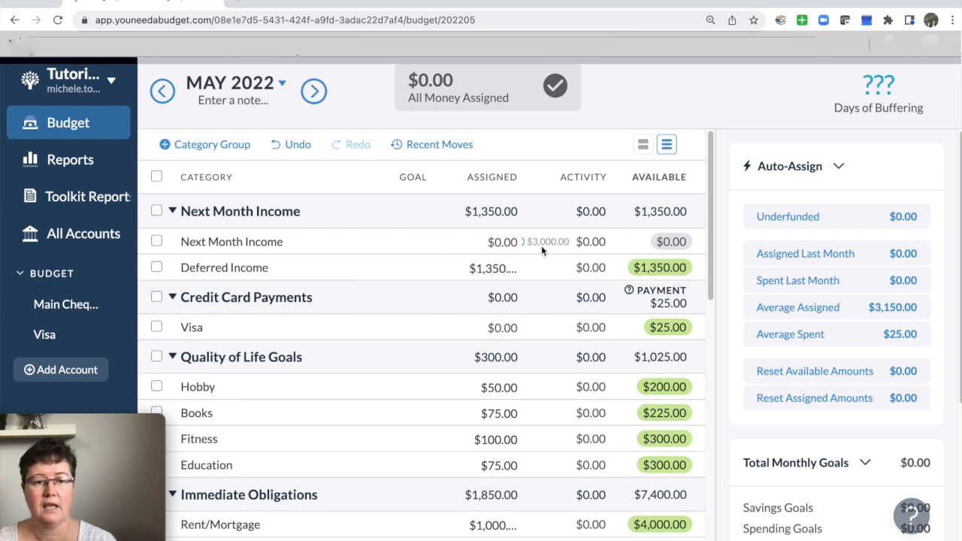
{"action": "mouse_move", "coordinate": [541, 245]}
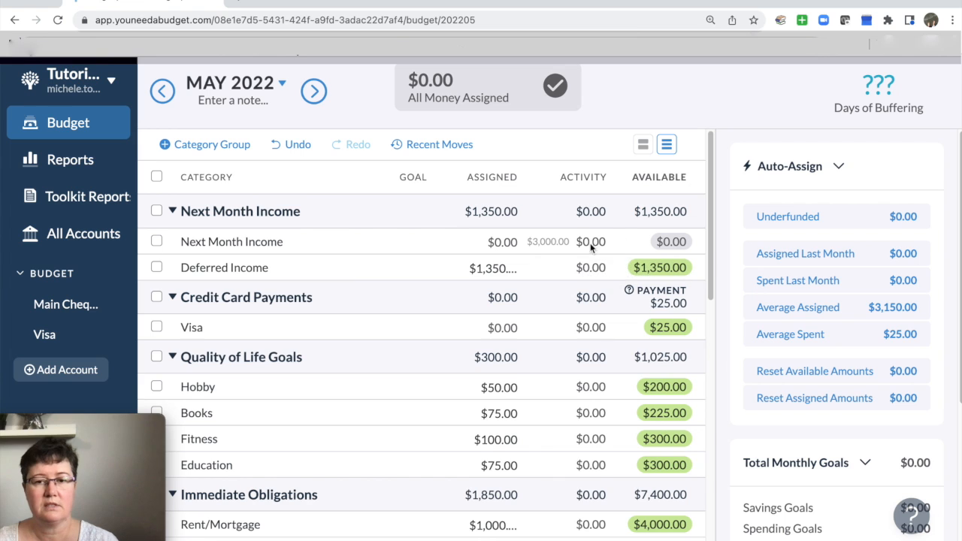
Enter the scheduled 13/05/2022 Employer paycheque into Main Chequing immediately
{"action": "left_click", "coordinate": [64, 310]}
{"action": "left_click", "coordinate": [301, 238]}
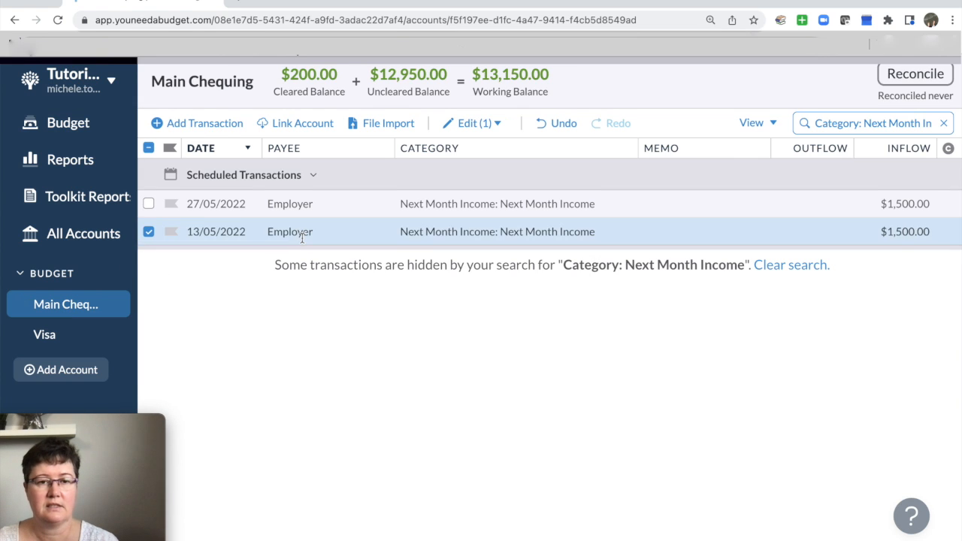
{"action": "left_click", "coordinate": [475, 125]}
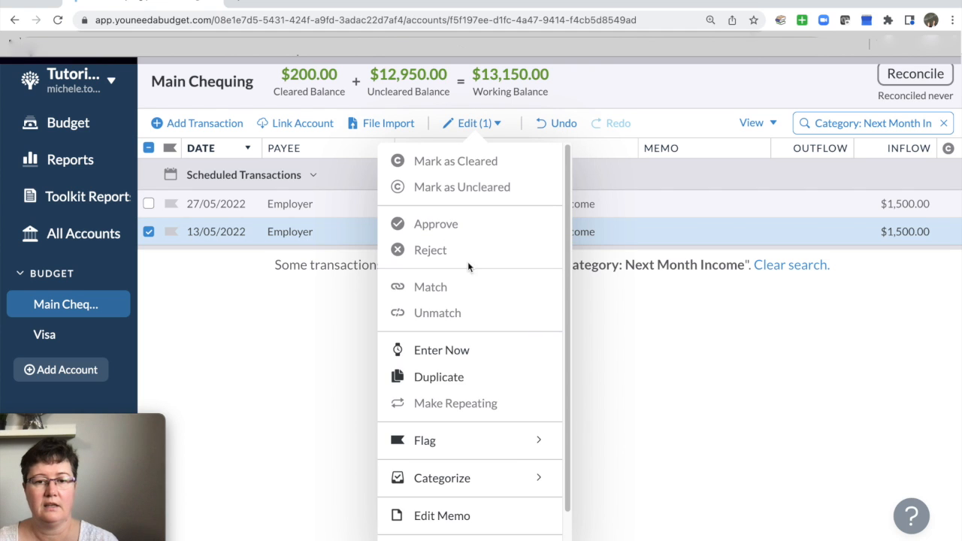
{"action": "left_click", "coordinate": [443, 350]}
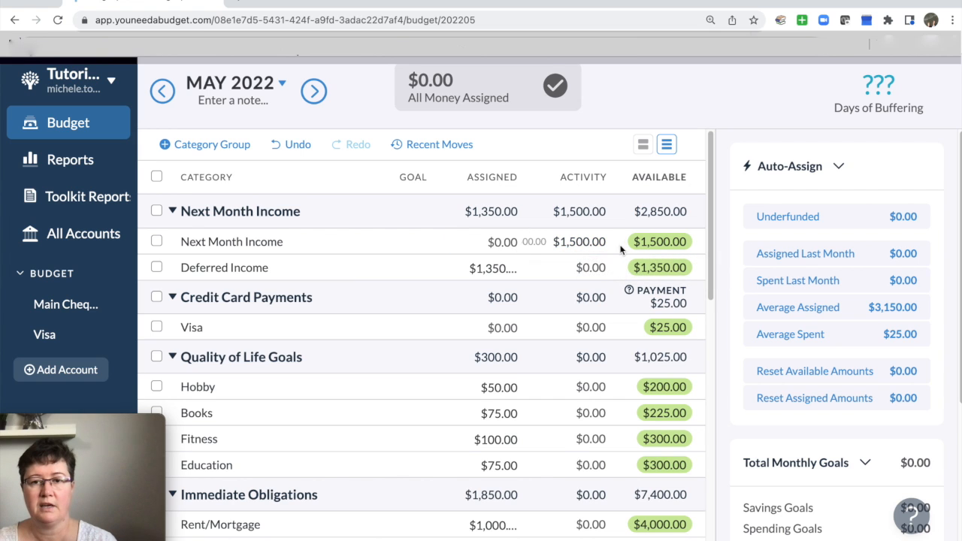
Review the upcoming transaction behind the Next Month Income available balance in May 2022, closing its activity details when done
{"action": "scroll", "coordinate": [282, 241], "scroll_direction": "down", "scroll_amount": 1}
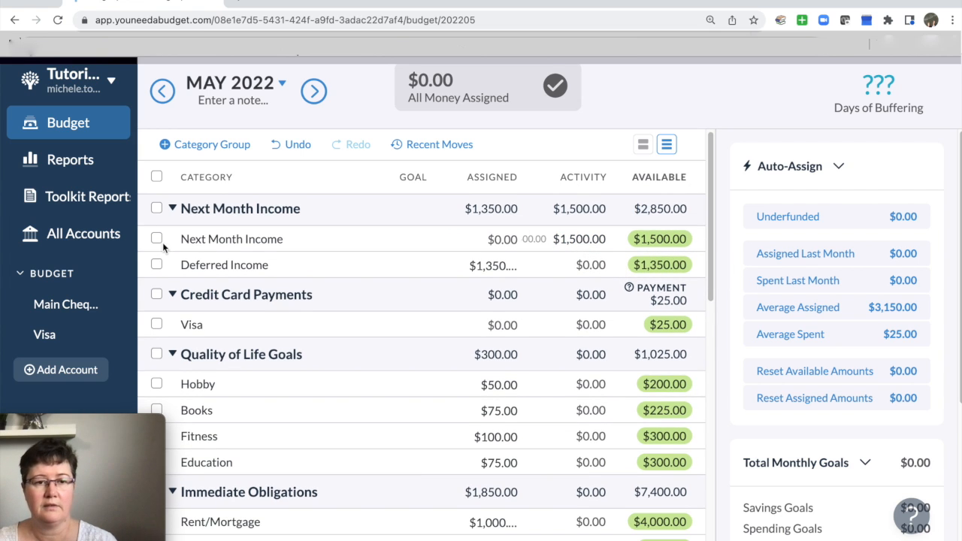
{"action": "left_click", "coordinate": [161, 241]}
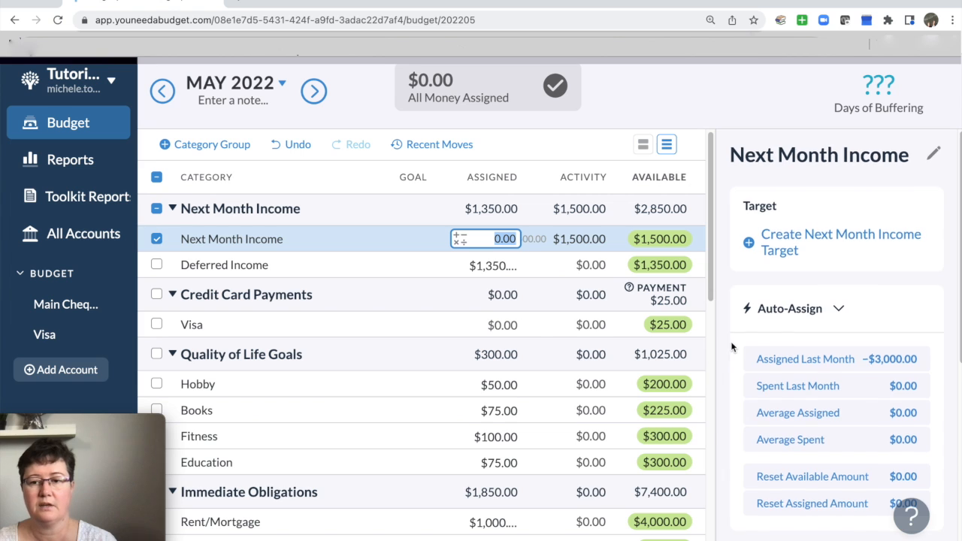
{"action": "scroll", "coordinate": [733, 346], "scroll_direction": "down", "scroll_amount": 5}
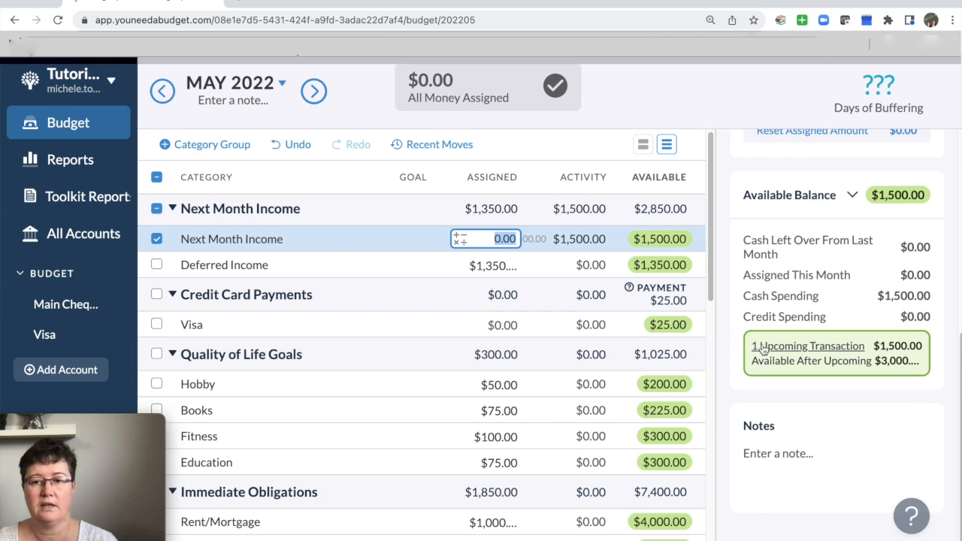
{"action": "left_click", "coordinate": [759, 346]}
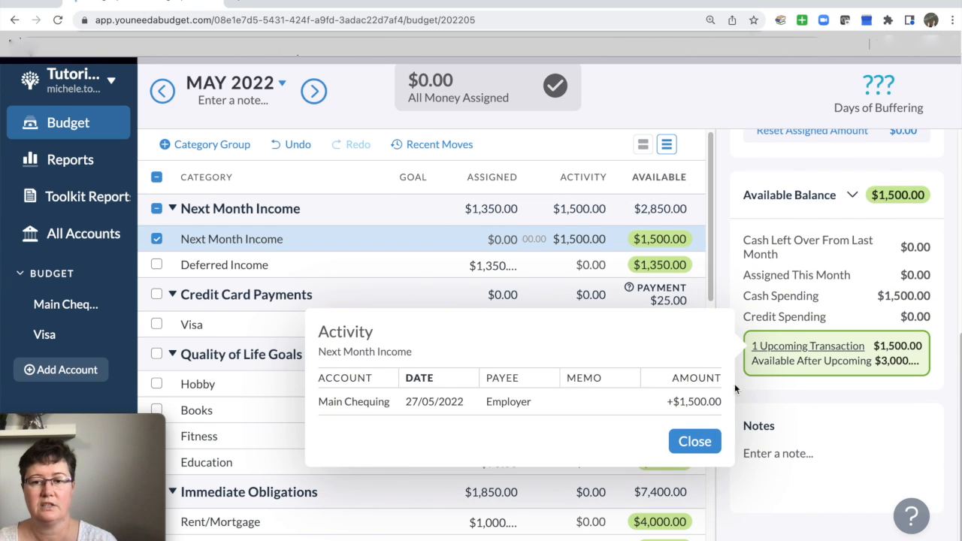
{"action": "left_click", "coordinate": [693, 441]}
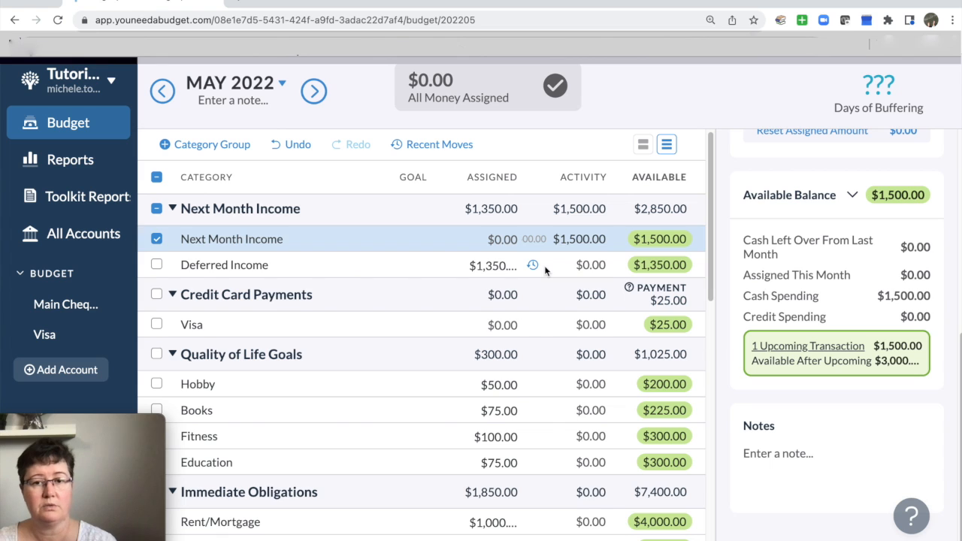
{"action": "left_click", "coordinate": [502, 265]}
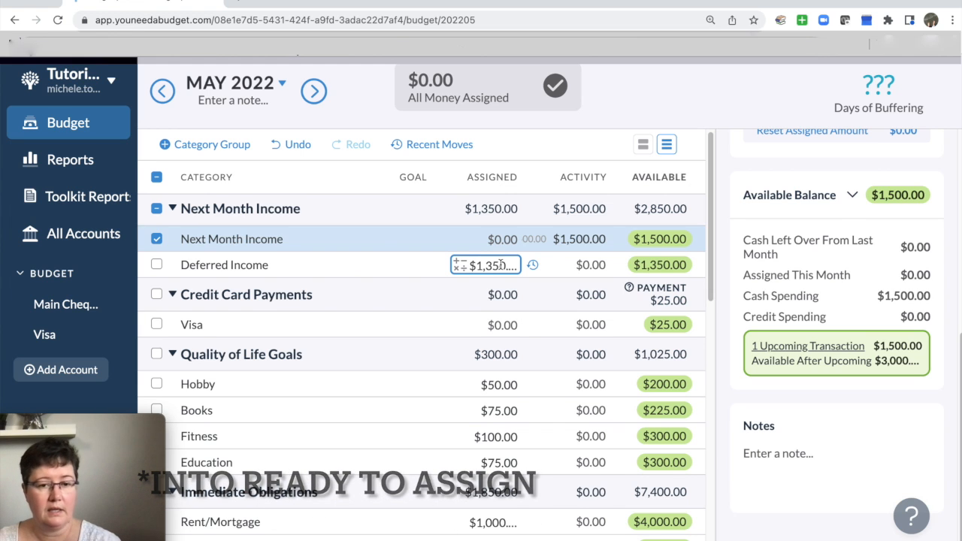
{"action": "left_click", "coordinate": [508, 240]}
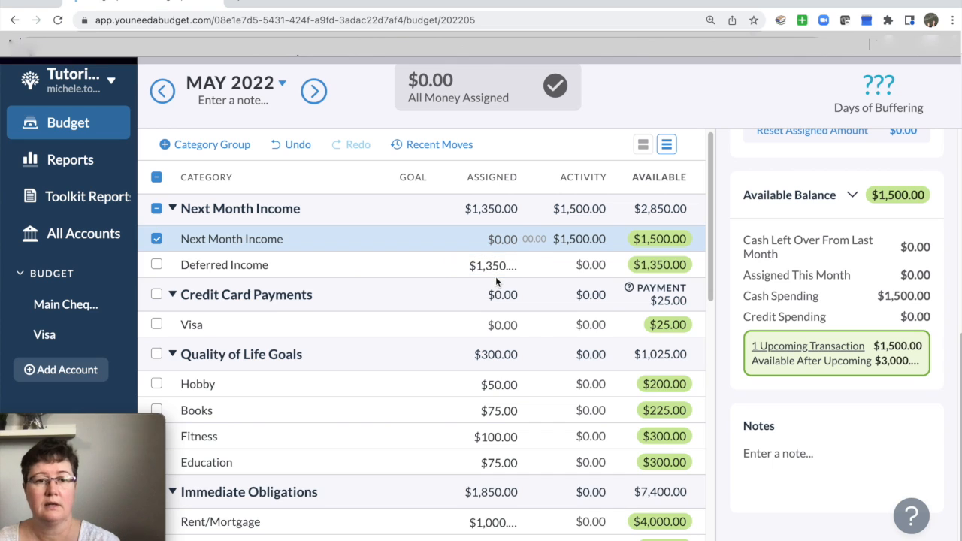
{"action": "left_click", "coordinate": [495, 270]}
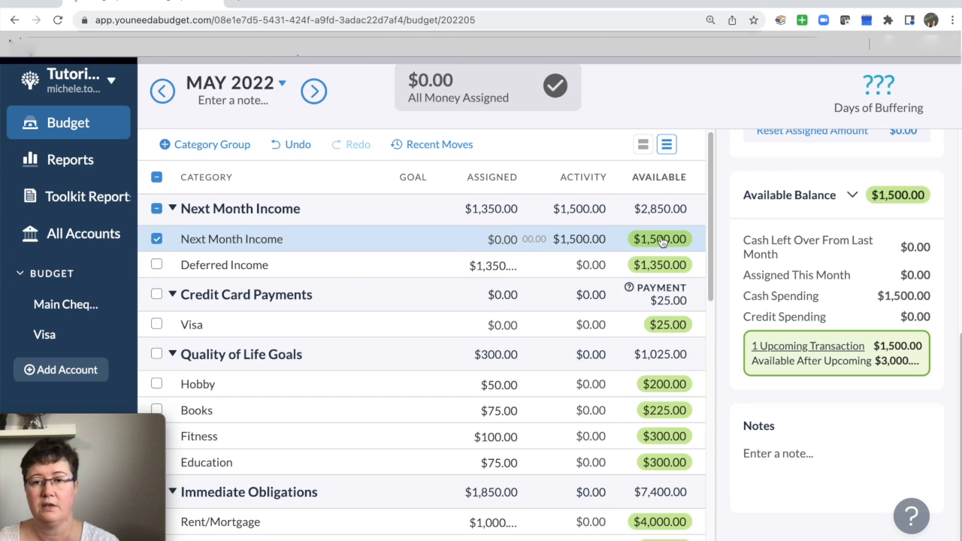
Check Next Month Income in the June 2022 budget, deselect the category and return to May 2022
{"action": "left_click", "coordinate": [312, 93]}
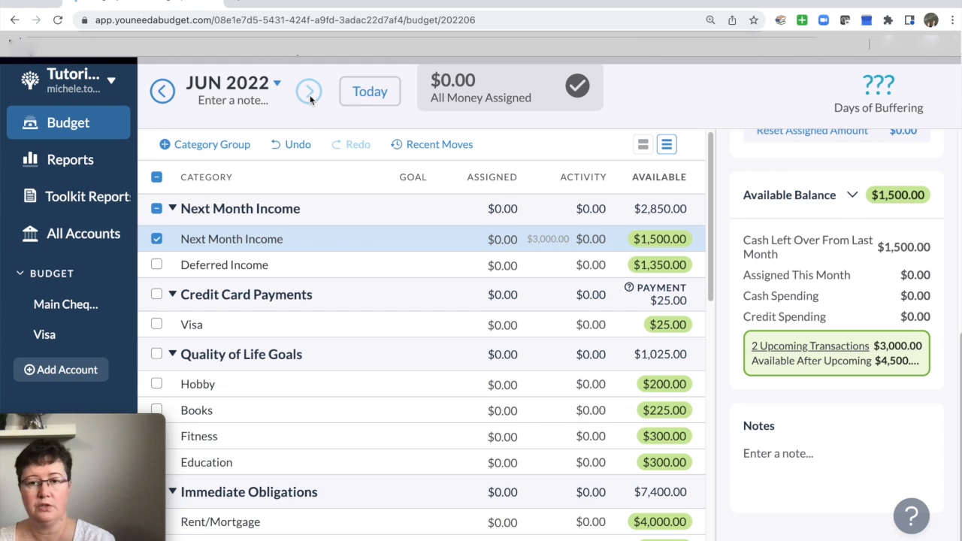
{"action": "left_click", "coordinate": [156, 239]}
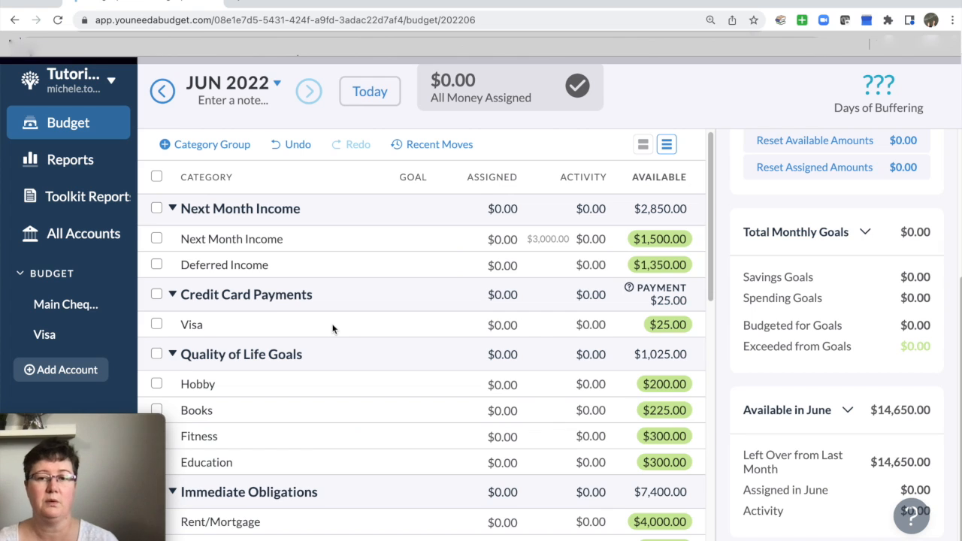
{"action": "left_click", "coordinate": [163, 90]}
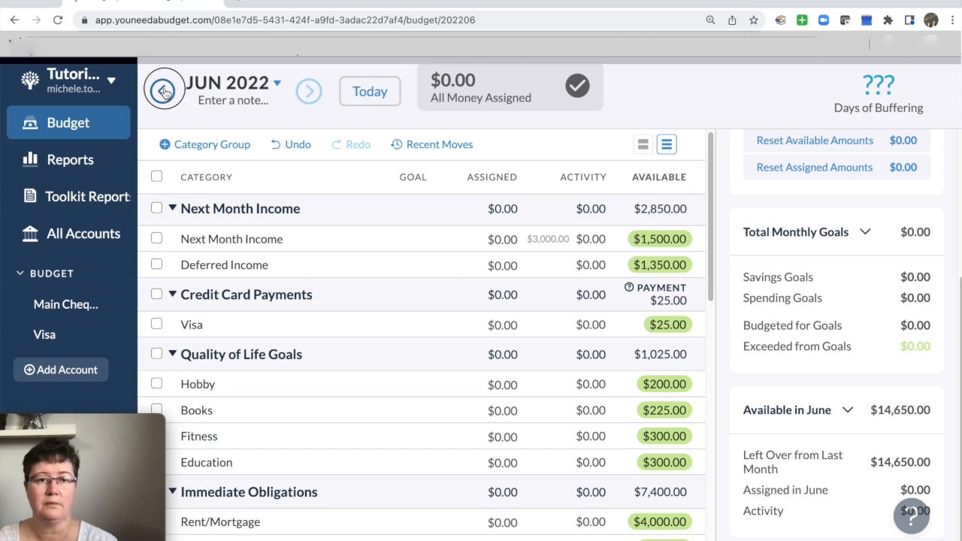